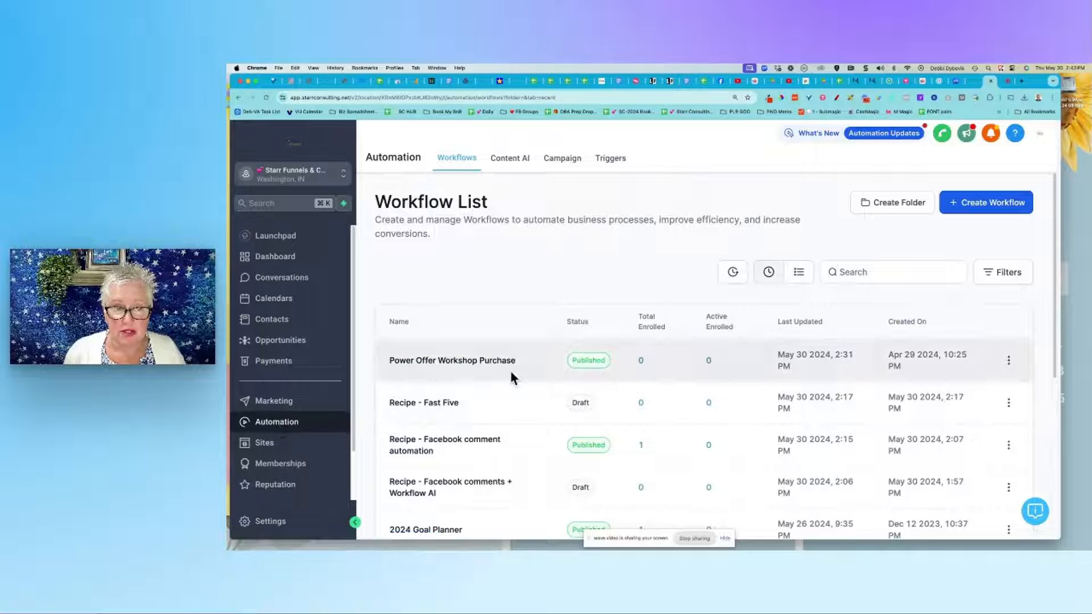
# Step: Review the existing workflows and start a new workflow from a recipe
pyautogui.scroll(-2, 510, 370)
pyautogui.scroll(-3, 511, 377)
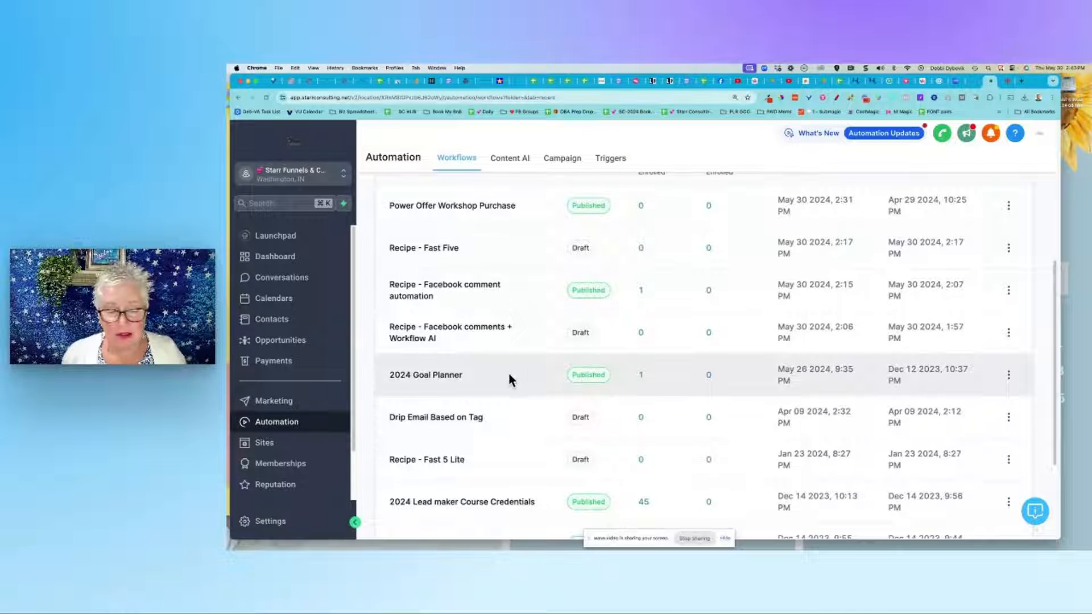
pyautogui.scroll(-2, 508, 374)
pyautogui.scroll(5, 508, 373)
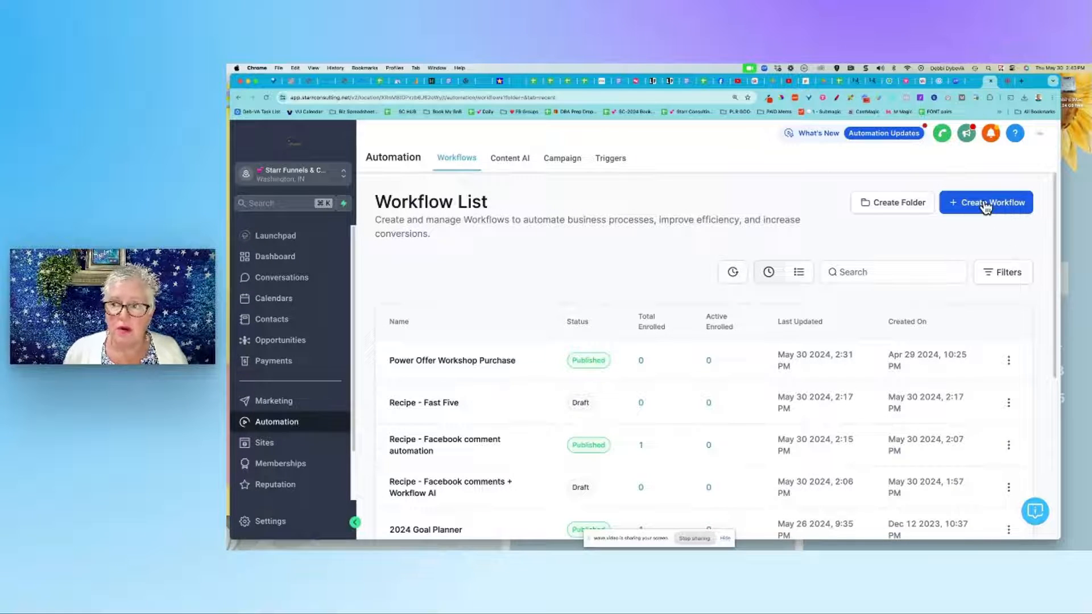
pyautogui.click(987, 207)
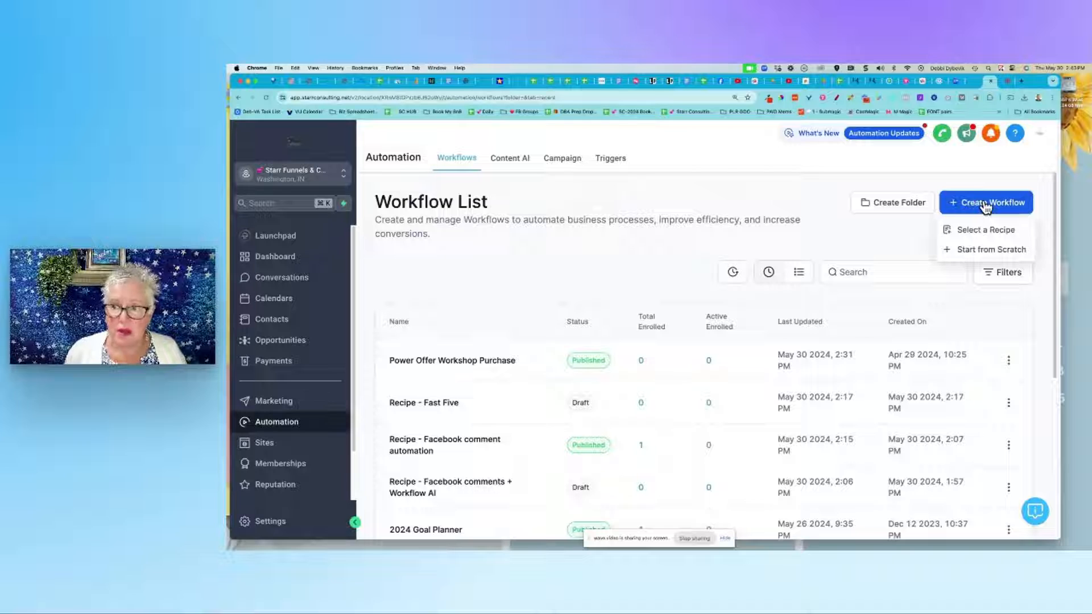
pyautogui.click(989, 235)
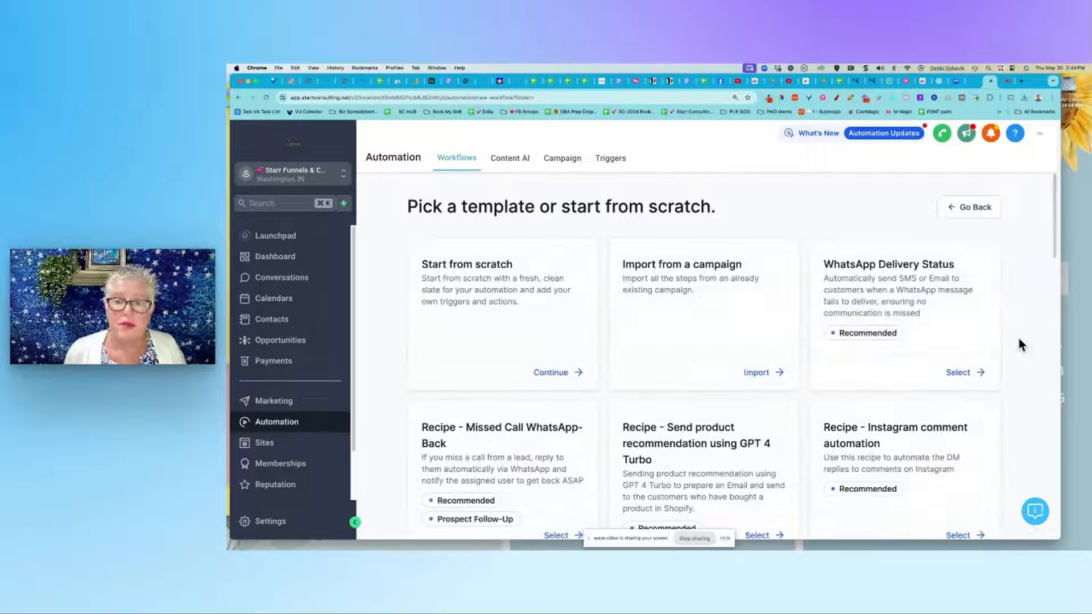
# Step: Browse the available workflow recipes, from the recommended ones through the appointment, nurture and list reactivation templates
pyautogui.scroll(-7, 1020, 340)
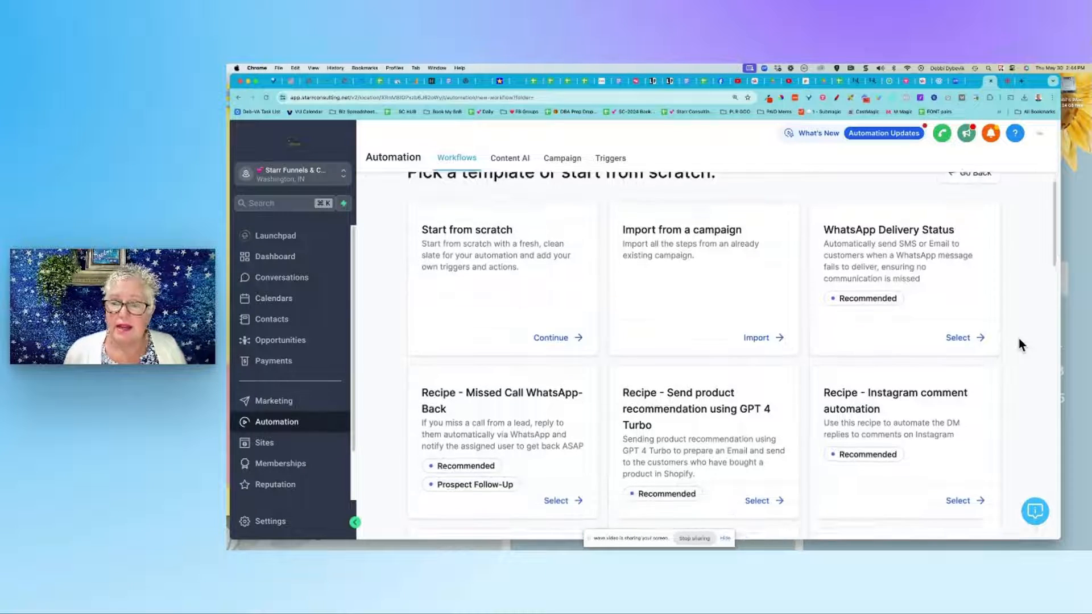
pyautogui.scroll(-15, 1021, 345)
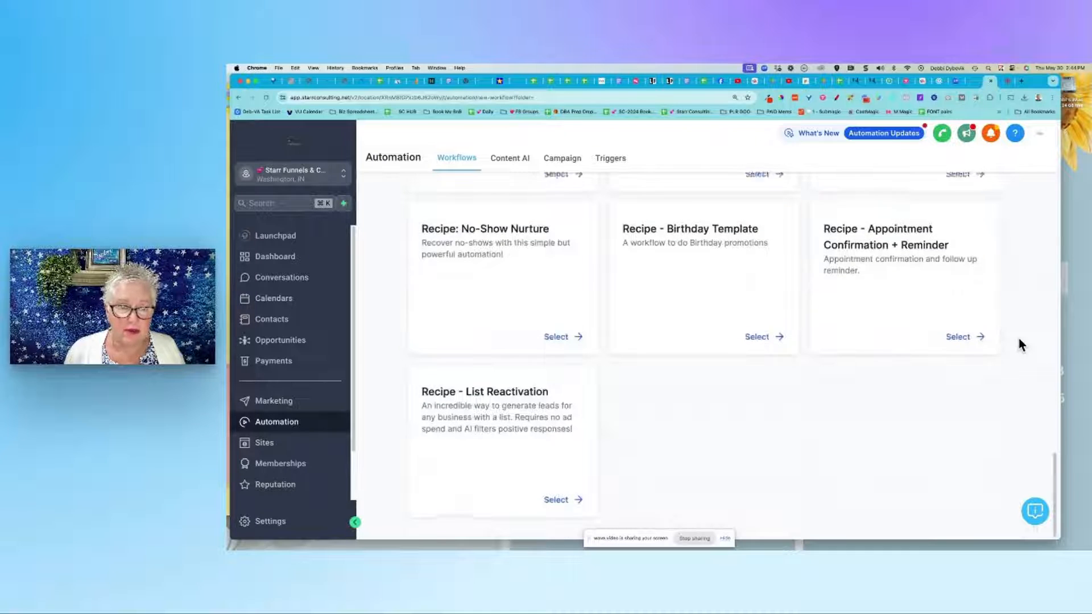
pyautogui.scroll(8, 1021, 344)
pyautogui.scroll(3, 1020, 344)
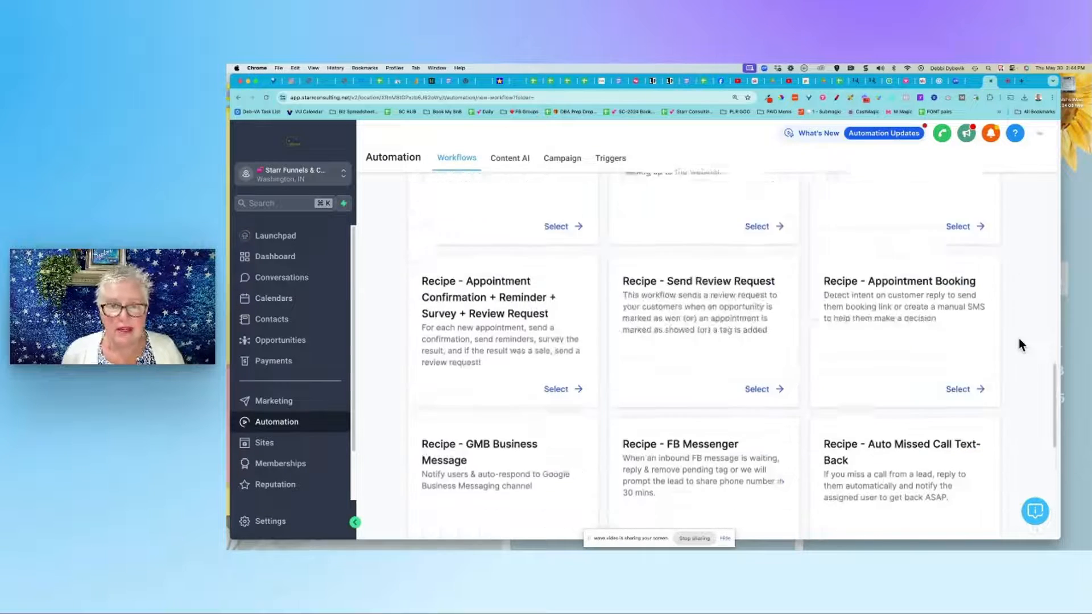
pyautogui.scroll(3, 1020, 341)
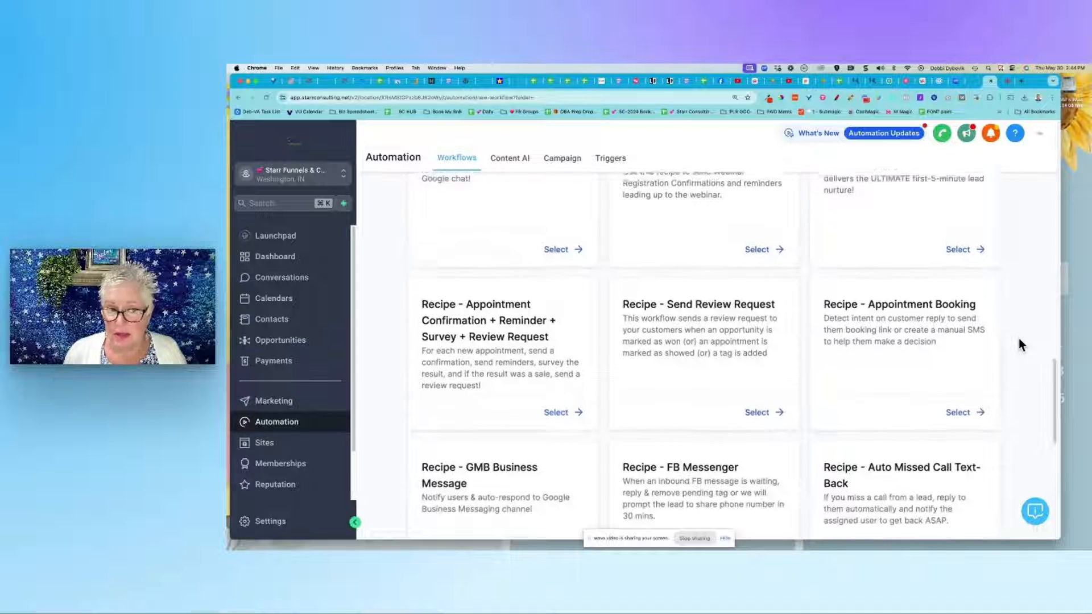
pyautogui.scroll(6, 1019, 344)
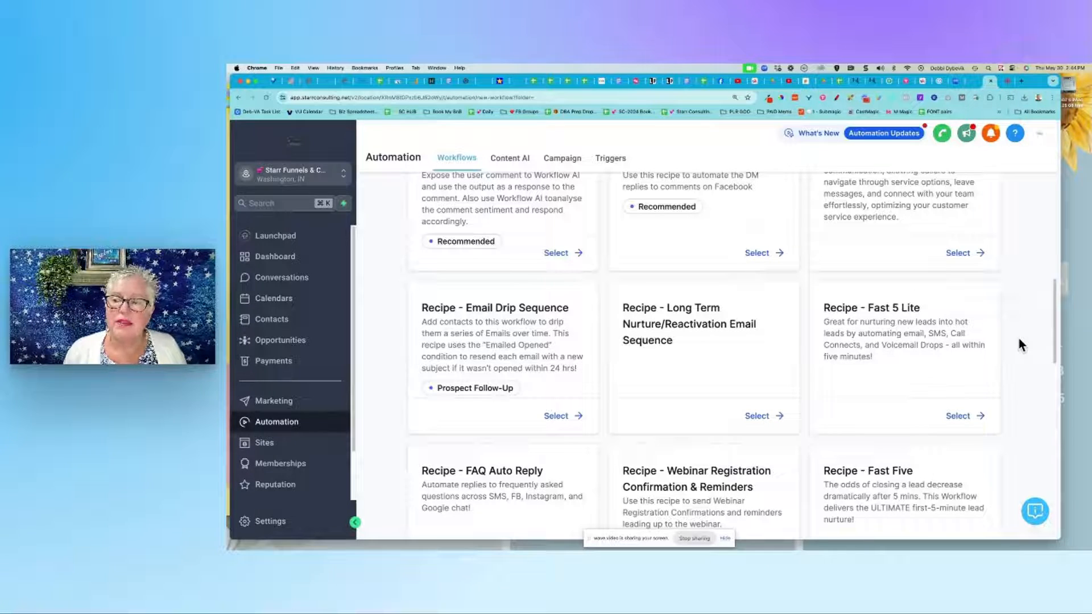
pyautogui.scroll(5, 1021, 344)
pyautogui.scroll(3, 1021, 344)
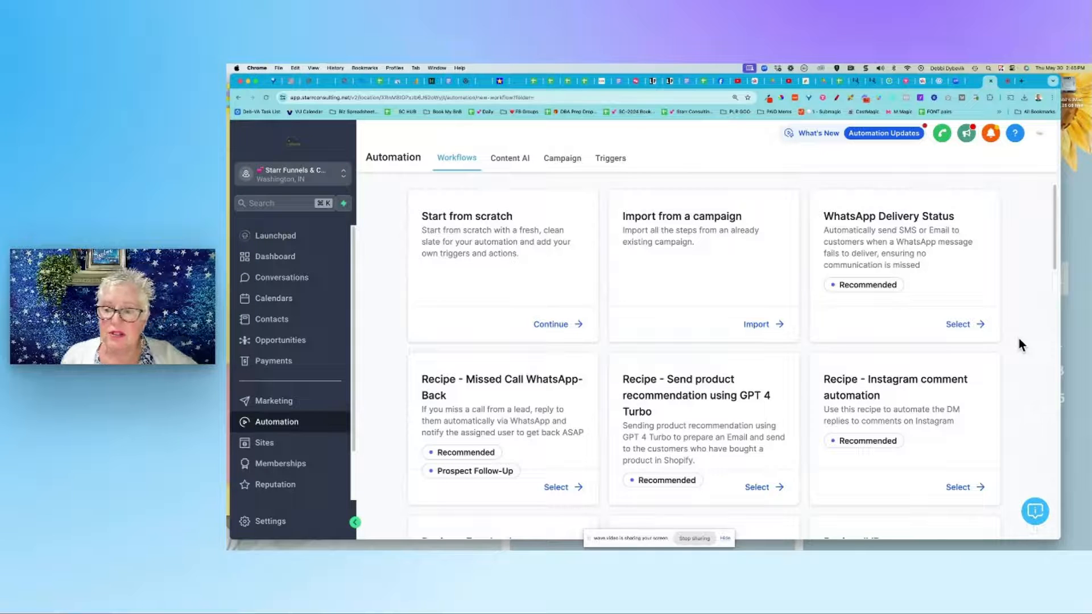
pyautogui.scroll(-4, 1019, 343)
pyautogui.scroll(-2, 1021, 344)
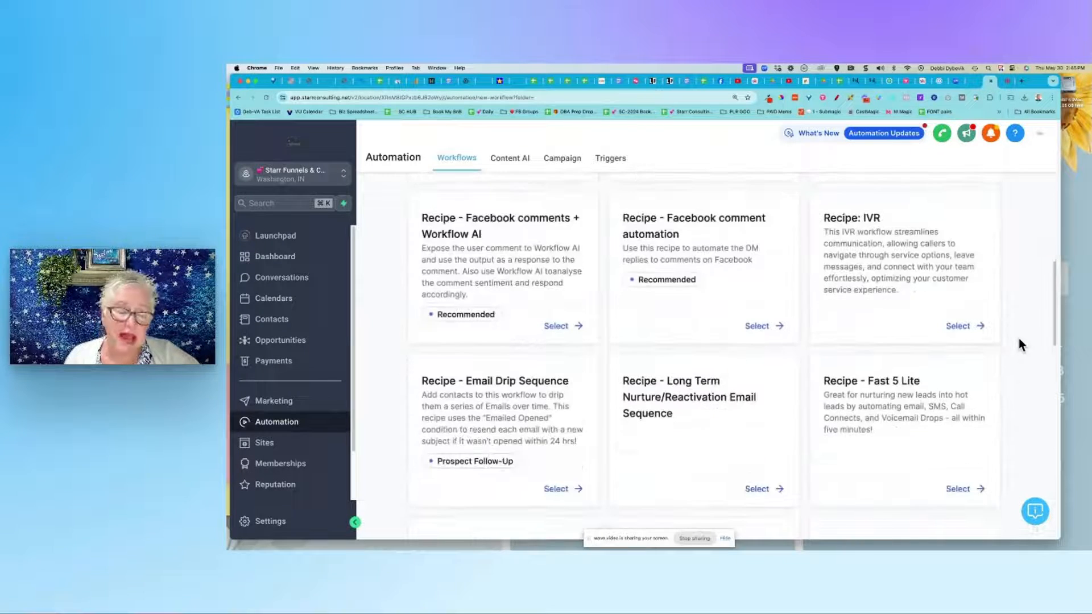
pyautogui.scroll(-1, 1020, 344)
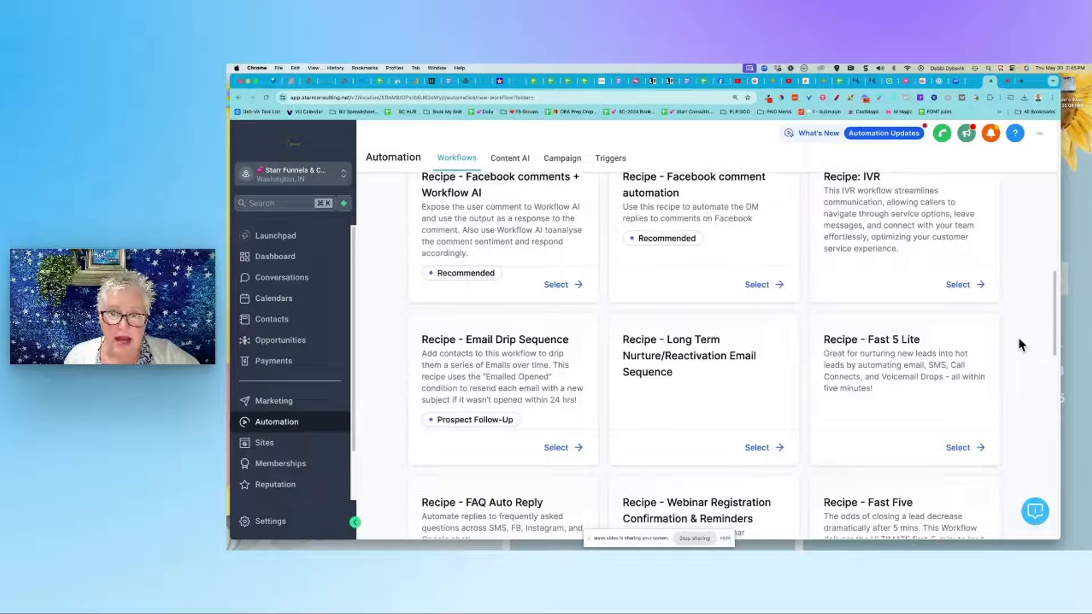
pyautogui.scroll(-1, 1019, 340)
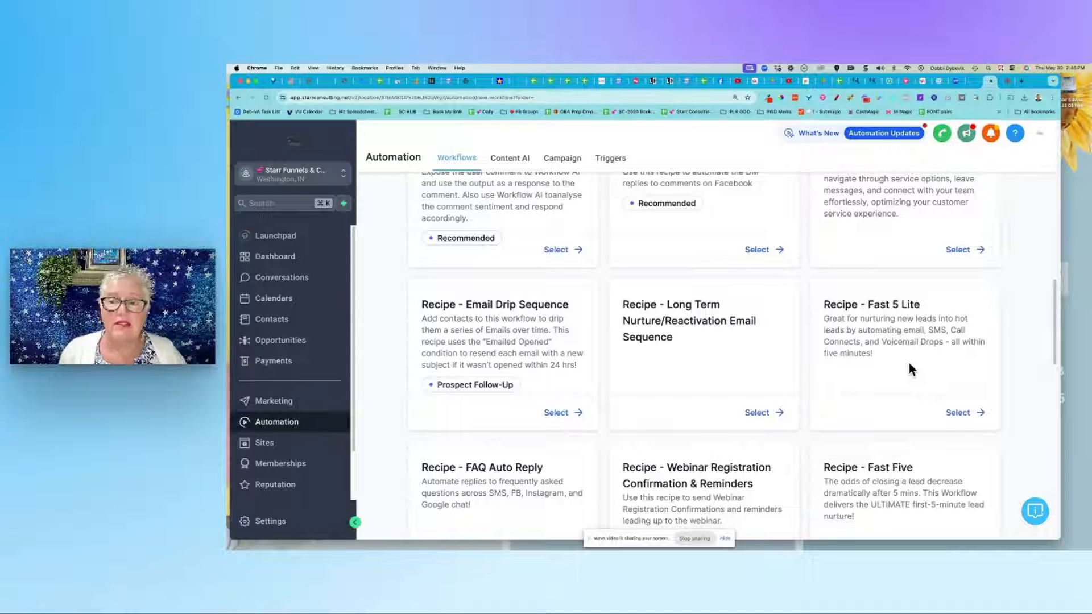
# Step: Create a workflow from the Fast 5 Lite recipe and return to the workflow list
pyautogui.moveTo(860, 319); pyautogui.dragTo(936, 317)
pyautogui.click(885, 372)
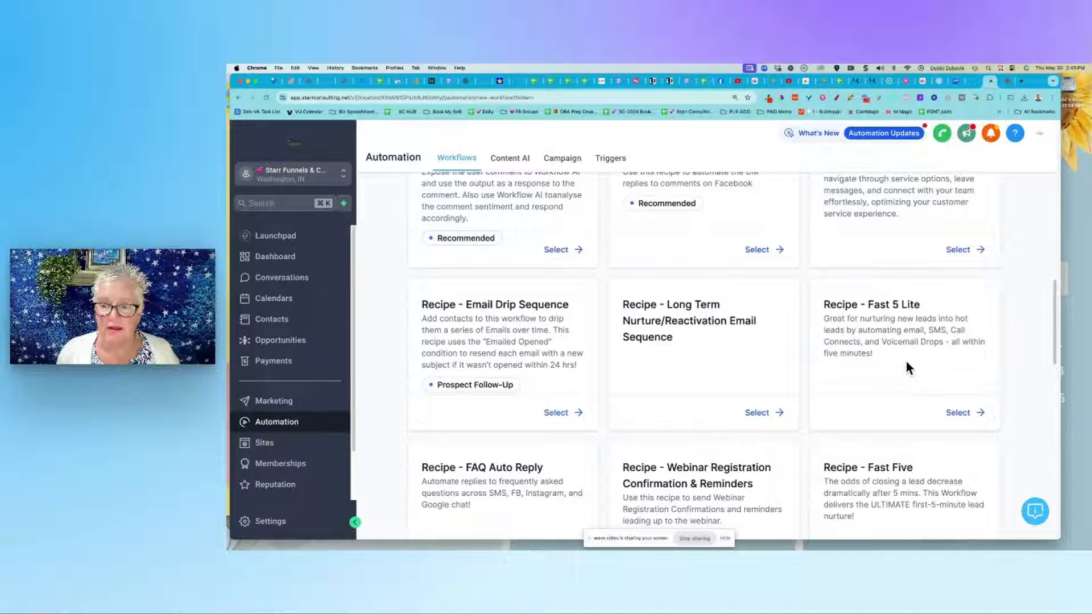
pyautogui.click(960, 412)
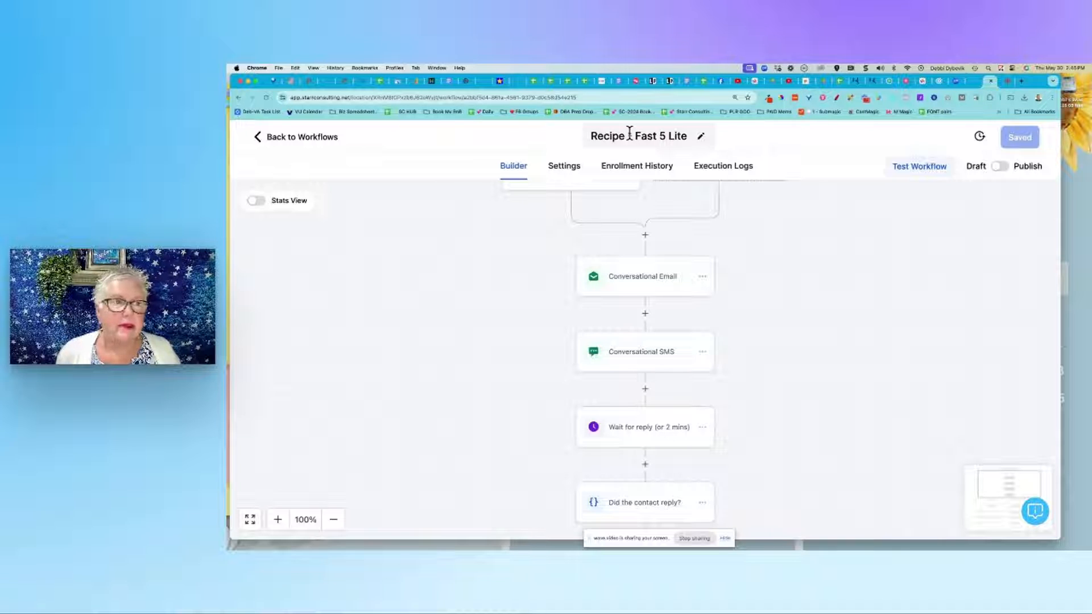
pyautogui.click(268, 139)
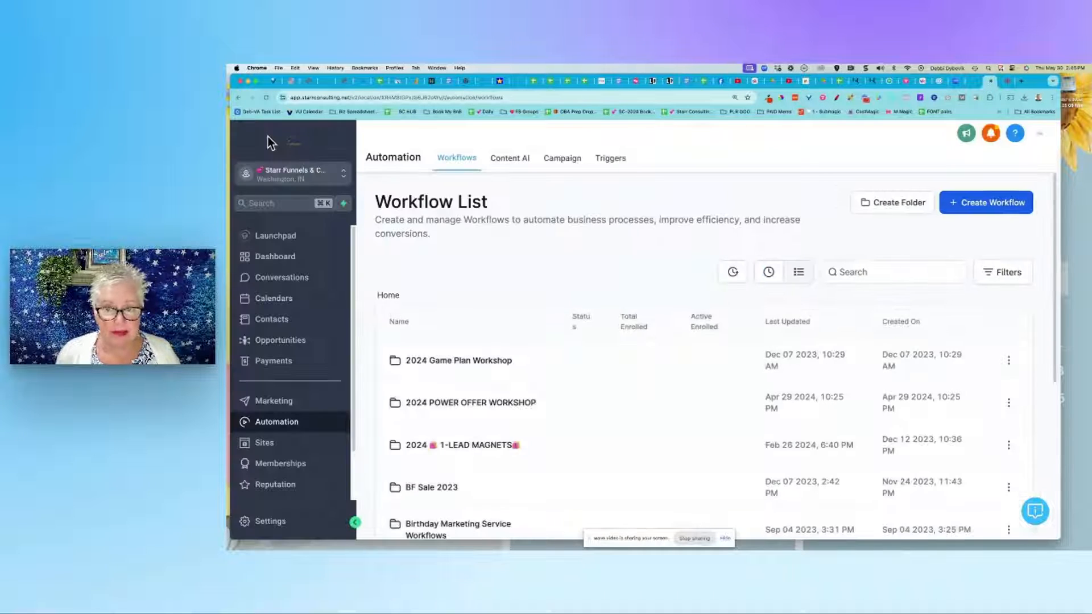
# Step: Start another new workflow using the Recipe - Fast 5 Lite template
pyautogui.click(999, 211)
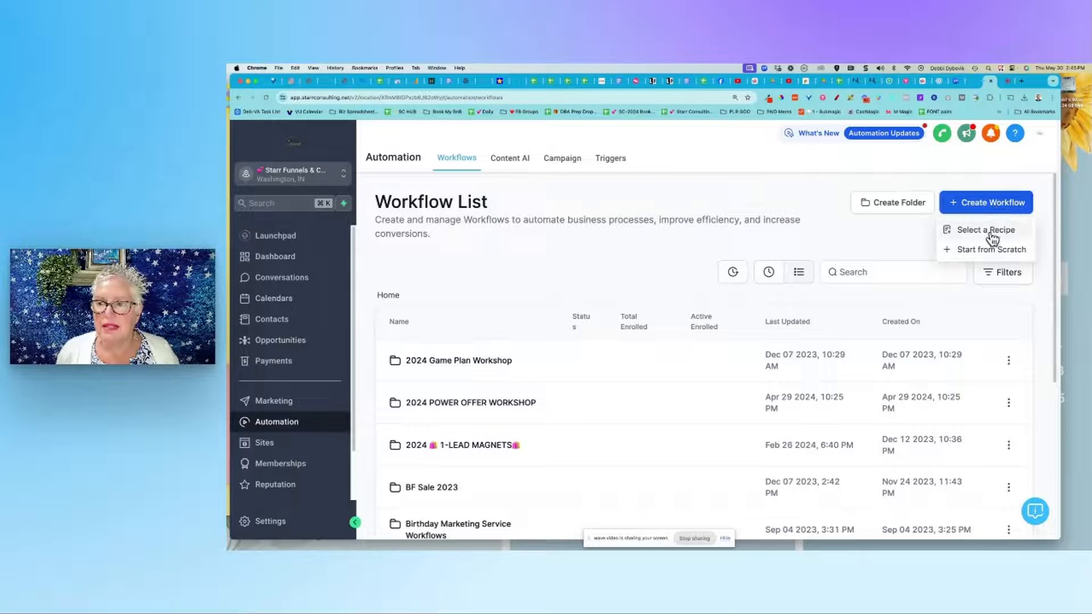
pyautogui.click(991, 229)
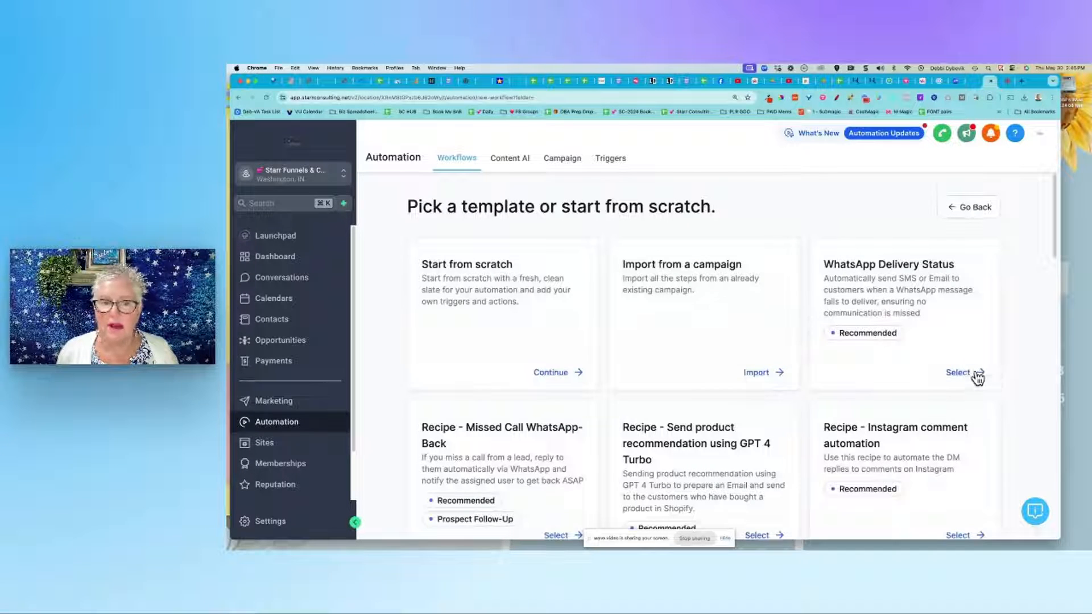
pyautogui.scroll(-4, 975, 373)
pyautogui.scroll(-5, 978, 379)
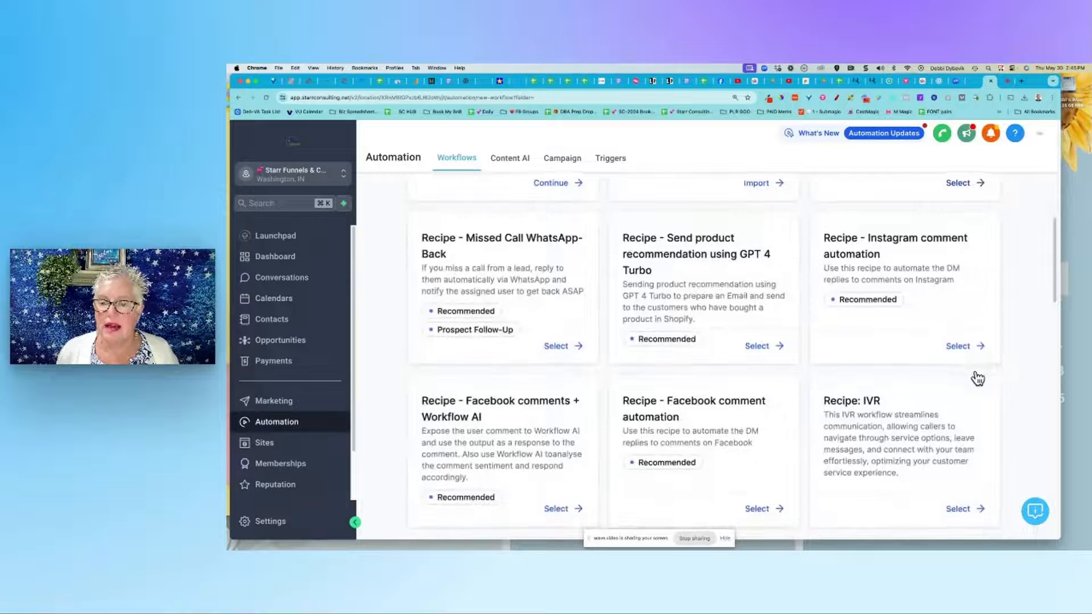
pyautogui.rightClick(964, 420)
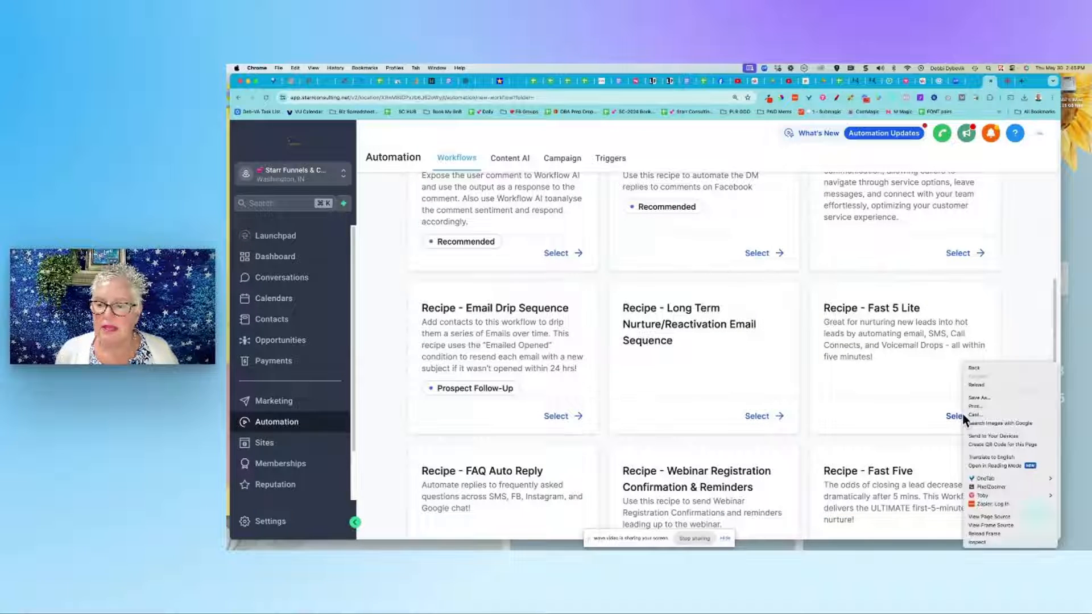
pyautogui.press('Escape')
pyautogui.click(956, 417)
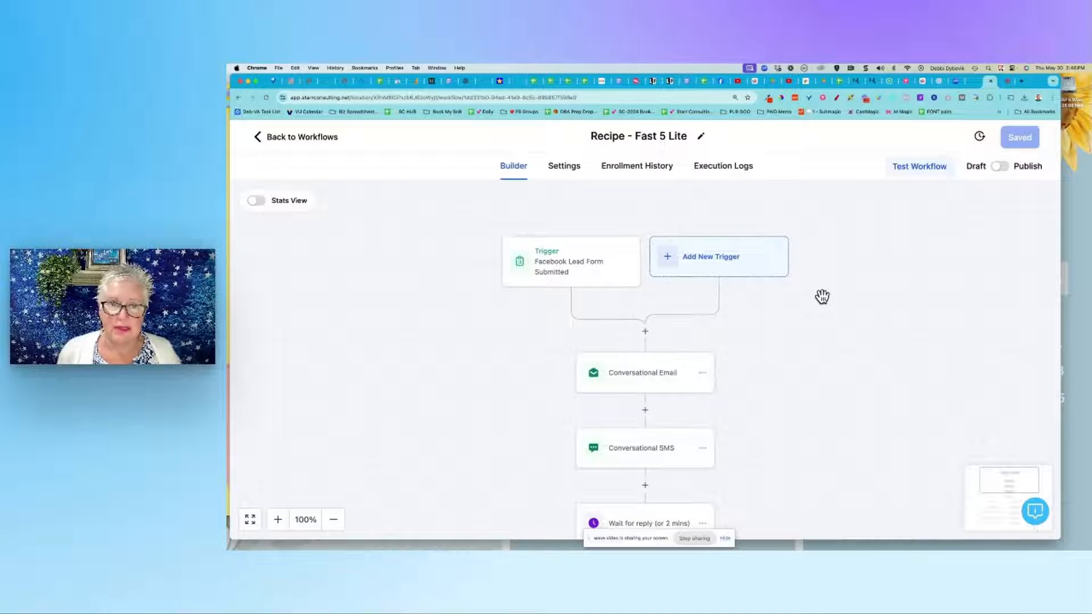
pyautogui.click(602, 136)
pyautogui.moveTo(592, 134); pyautogui.dragTo(689, 135)
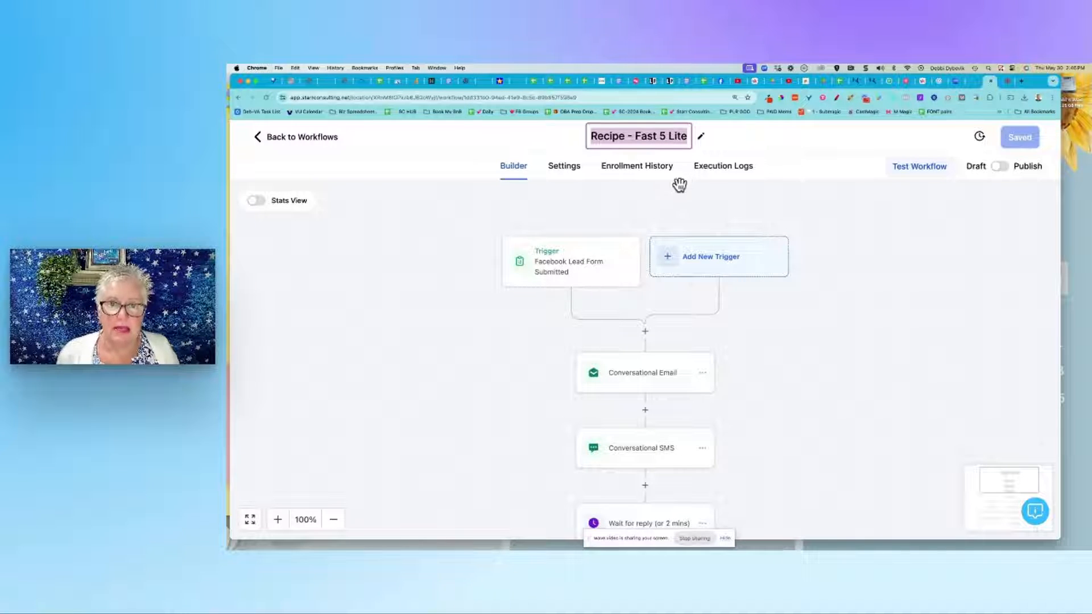
pyautogui.click(625, 199)
# Step: In the workflow settings, enable Allow re-entry for contacts and Mark as read for conversations
pyautogui.click(566, 172)
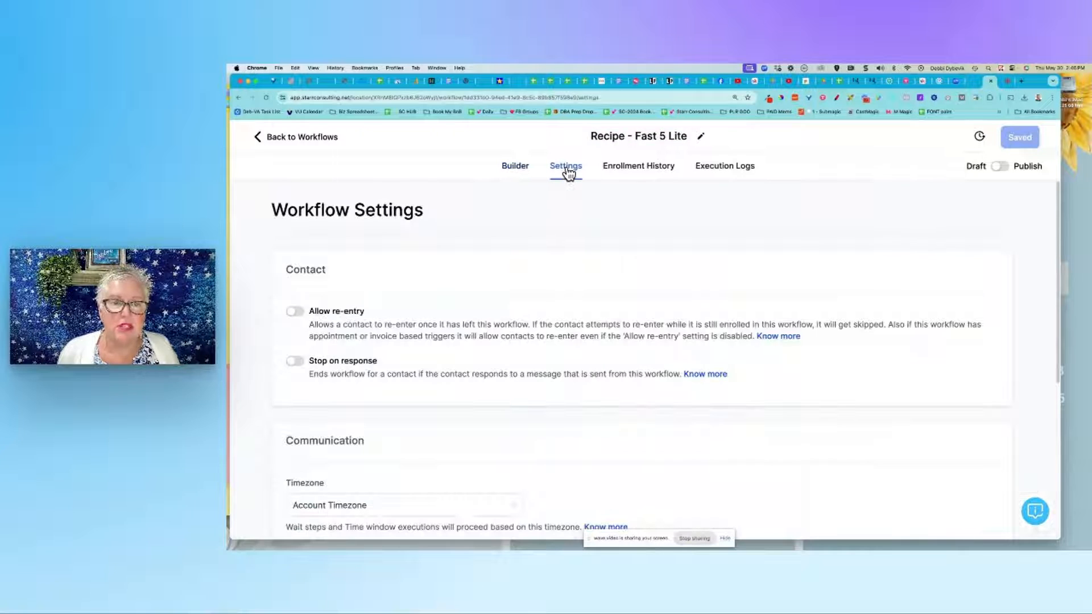
pyautogui.click(296, 311)
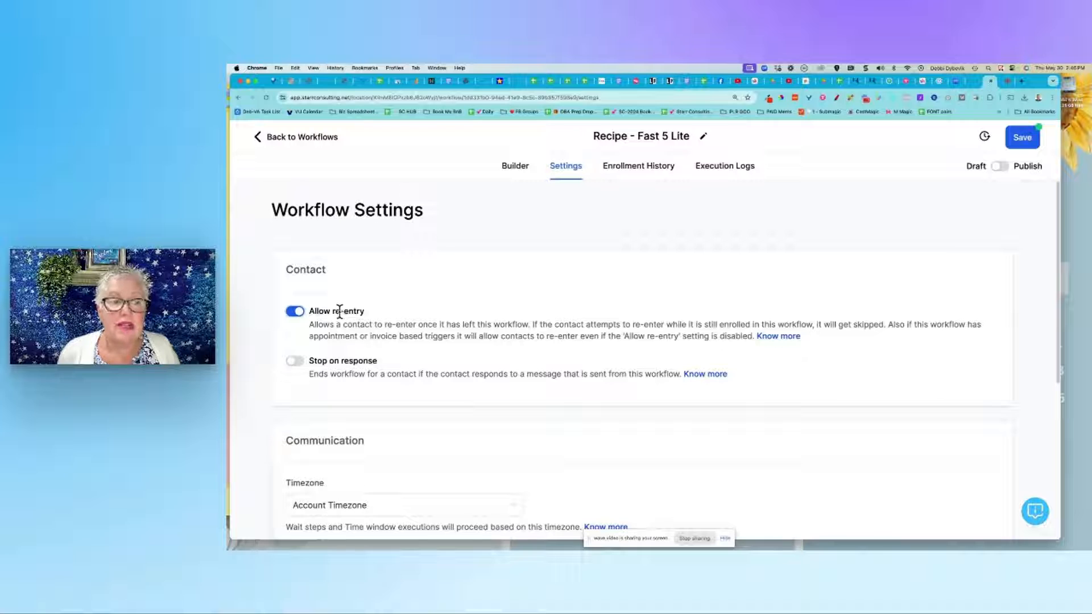
pyautogui.scroll(-3, 407, 327)
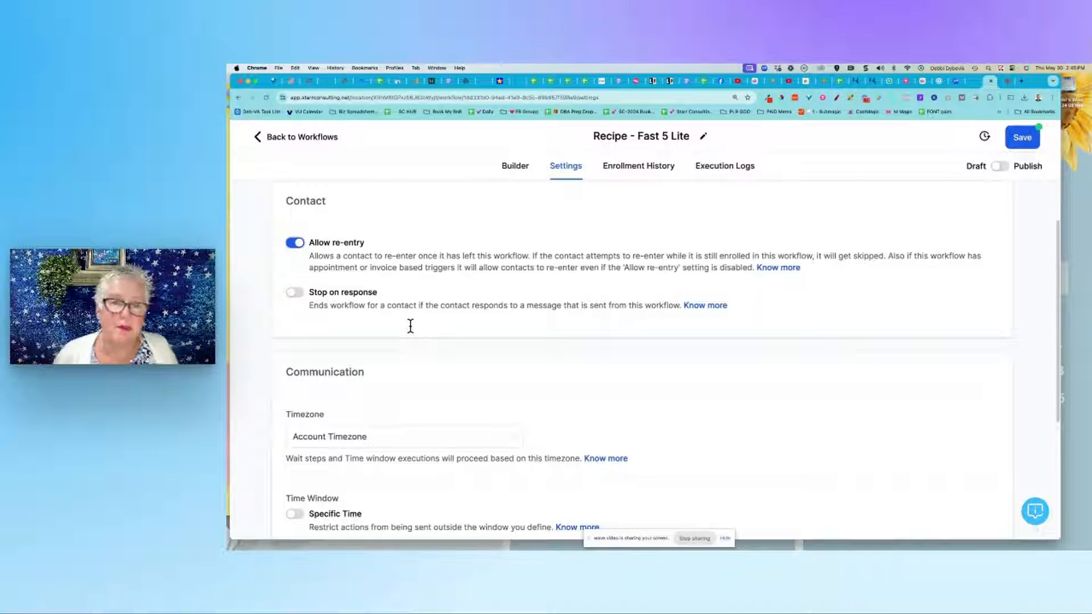
pyautogui.scroll(-4, 410, 325)
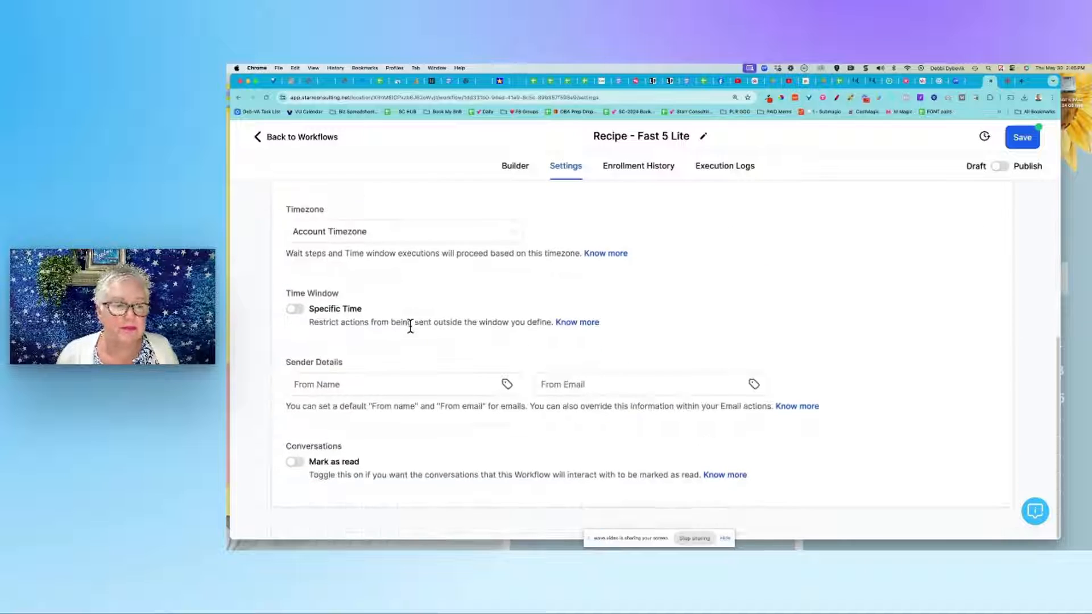
pyautogui.click(295, 461)
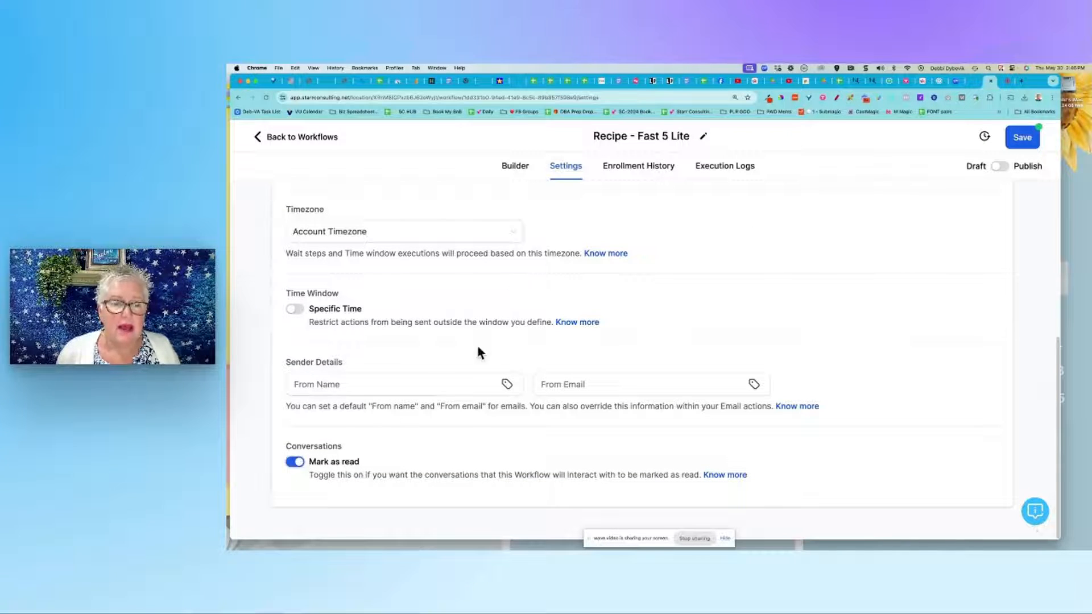
pyautogui.click(613, 384)
pyautogui.scroll(2, 614, 382)
pyautogui.scroll(3, 616, 381)
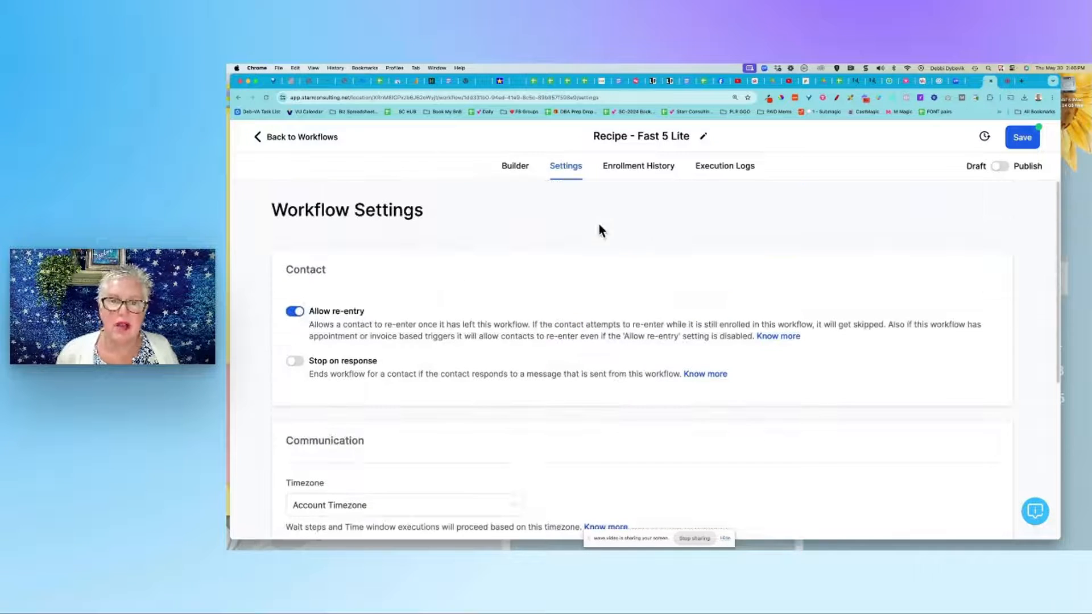
# Step: Change the name of the Facebook lead form trigger to "Facebook Lead Success Sparks Form Submitted"
pyautogui.click(515, 168)
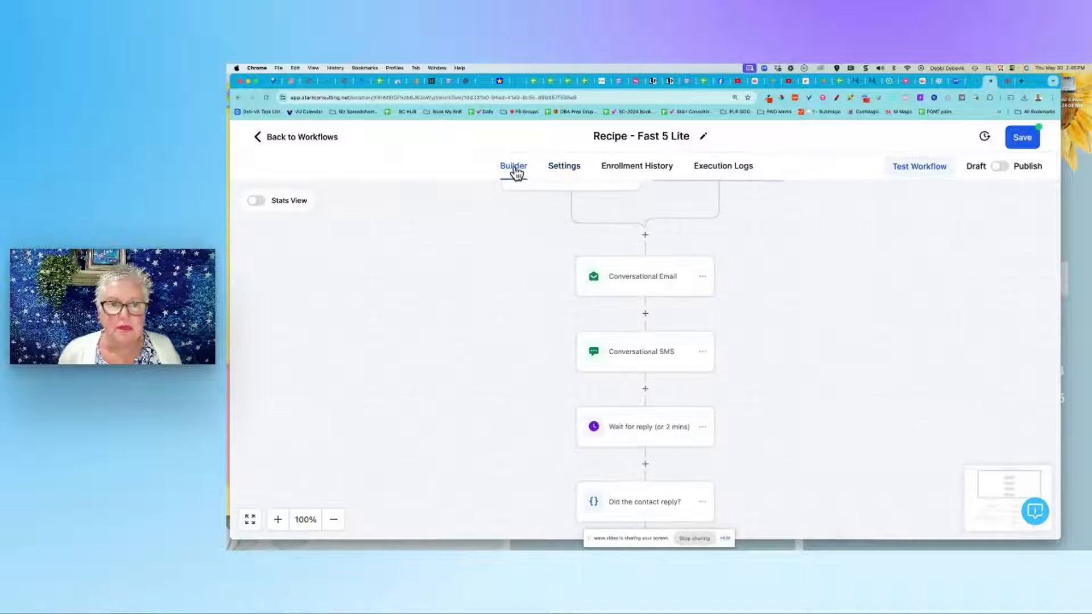
pyautogui.scroll(1, 786, 301)
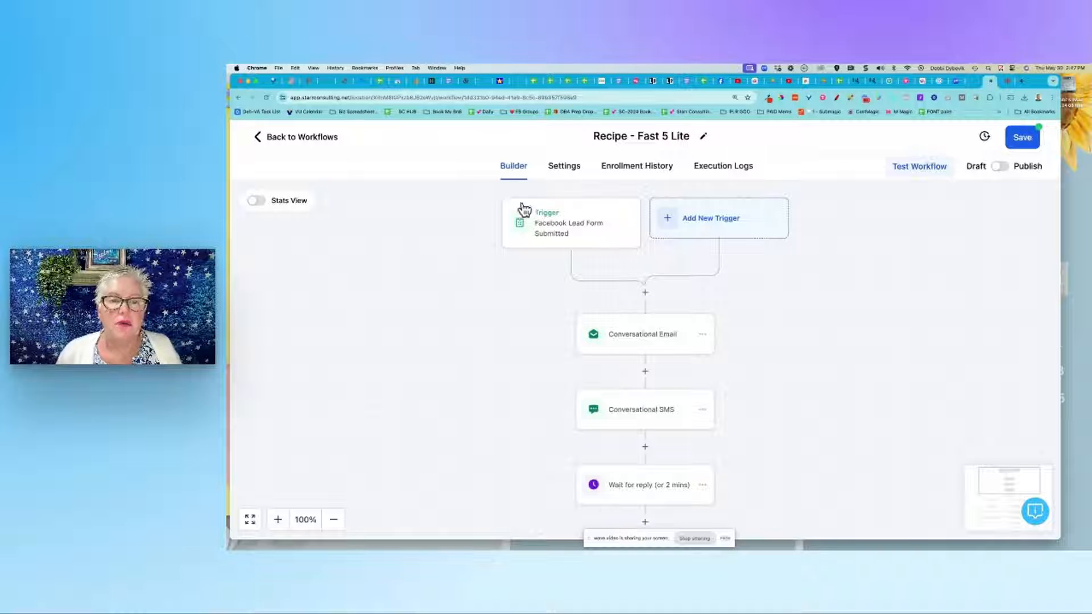
pyautogui.click(576, 231)
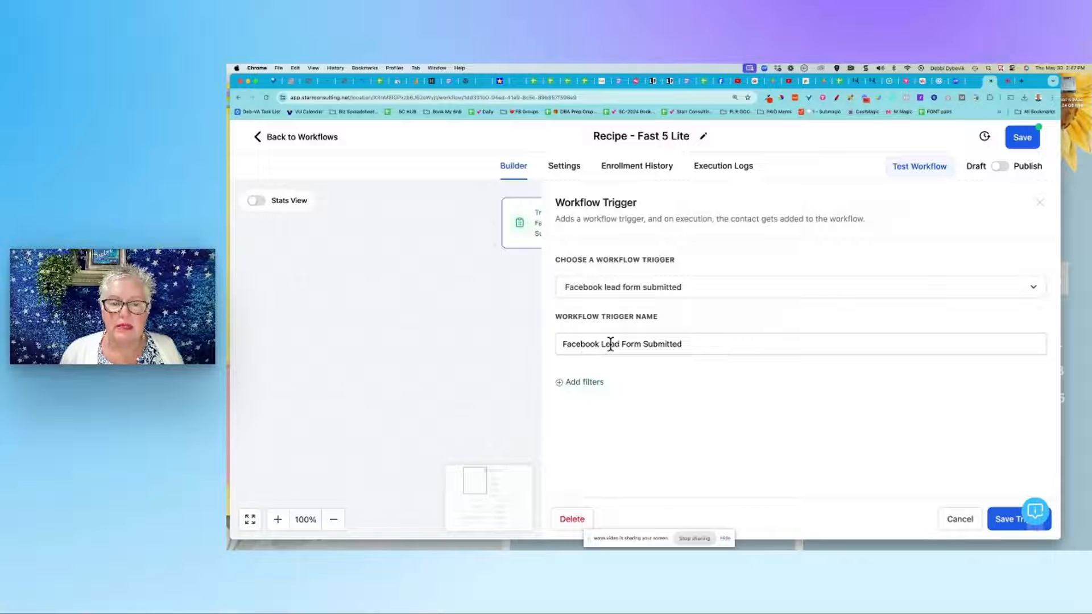
pyautogui.click(702, 346)
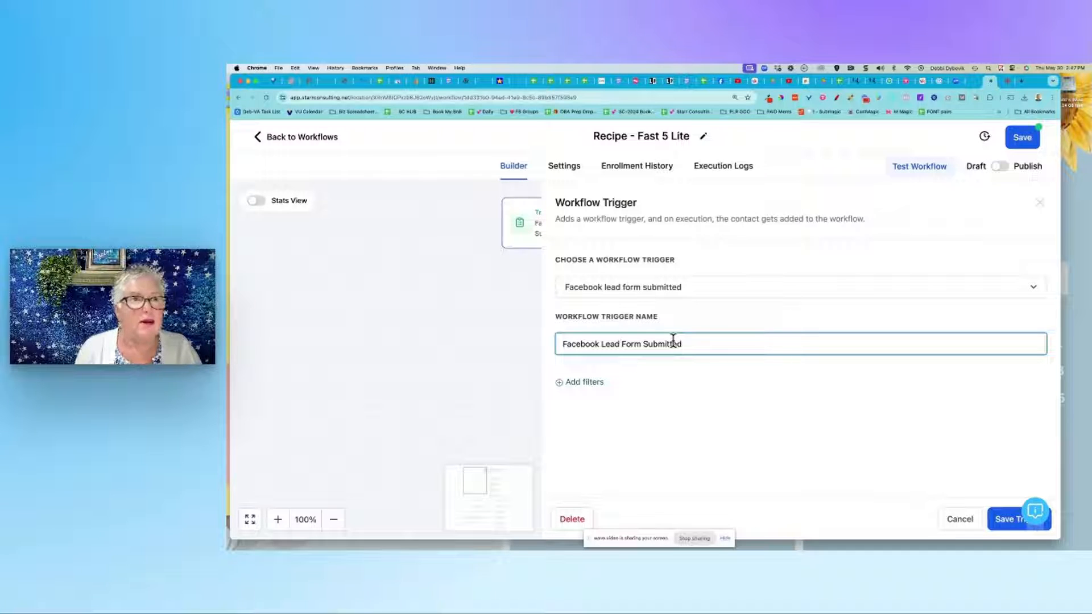
pyautogui.write('Success')
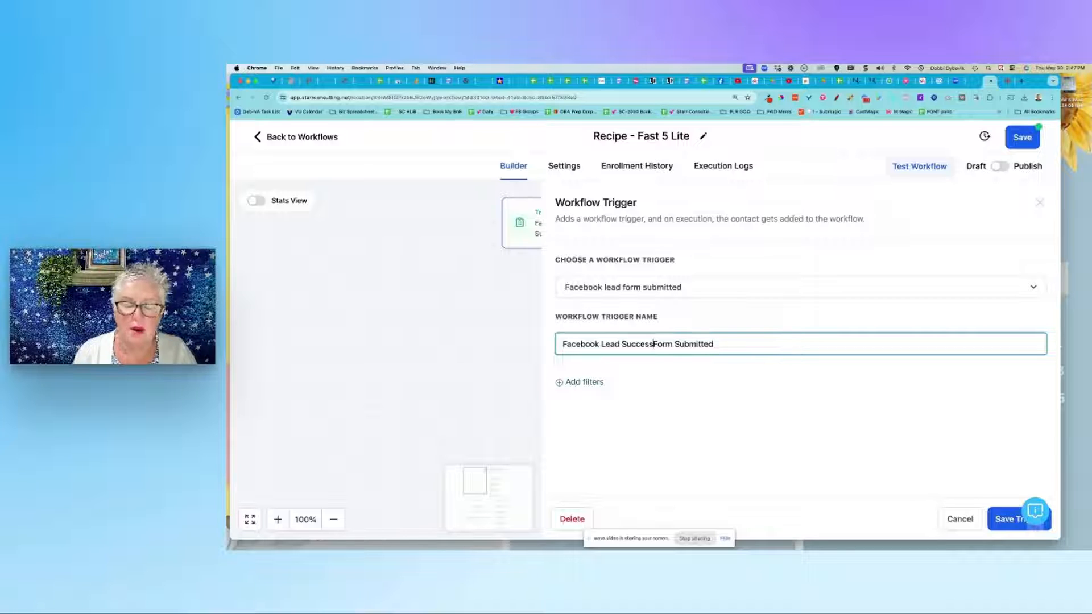
pyautogui.write(' S')
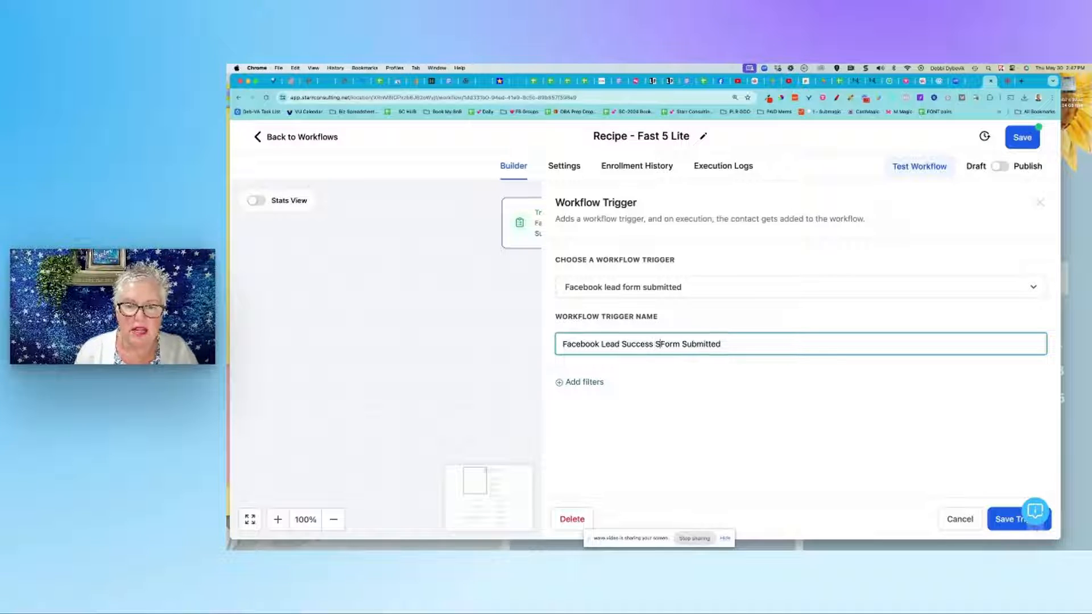
pyautogui.write('parks')
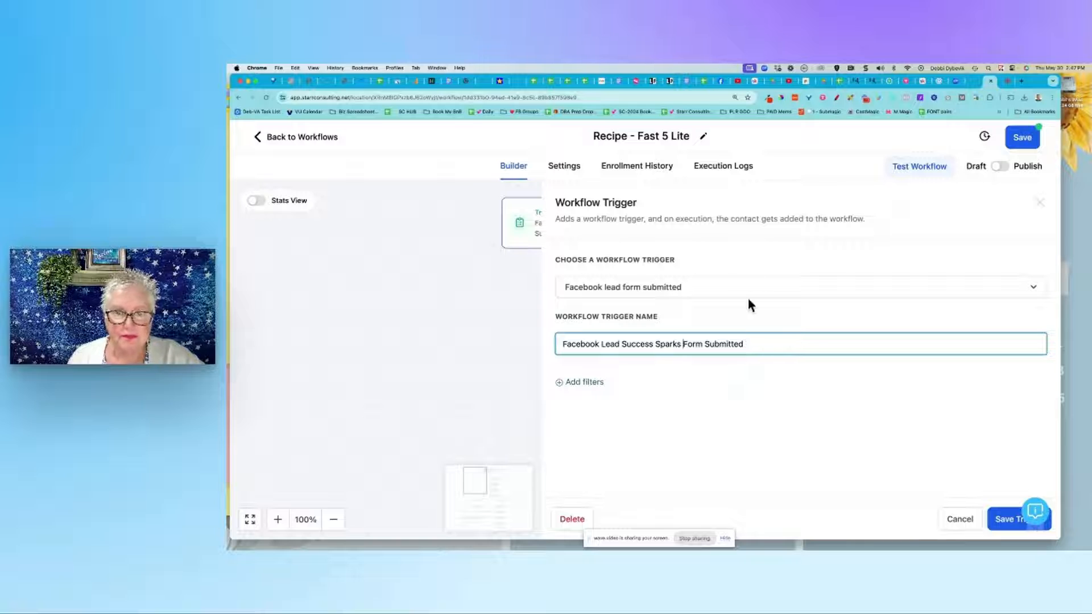
# Step: Save the renamed Facebook lead form trigger
pyautogui.click(1007, 530)
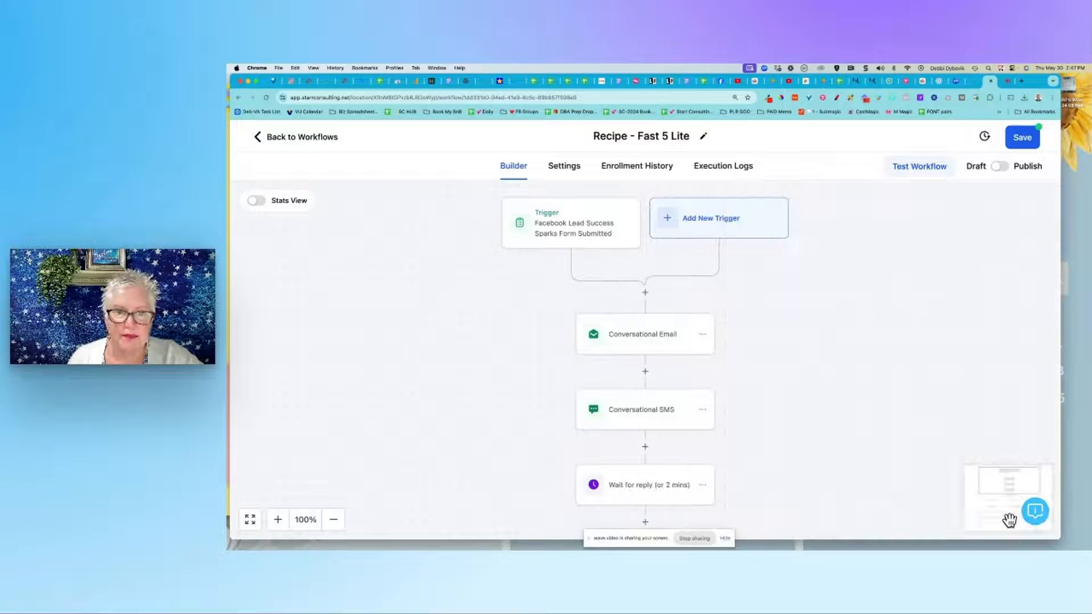
# Step: Open the Conversational Email action and review its action name, sender fields, subject and message
pyautogui.click(645, 343)
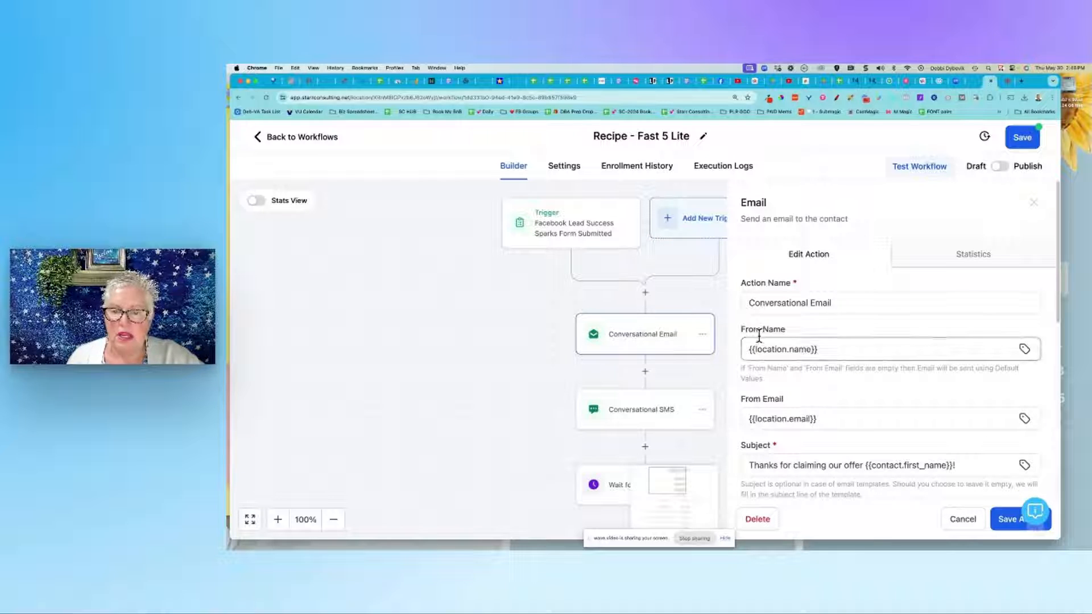
pyautogui.click(847, 305)
pyautogui.scroll(-1, 849, 307)
pyautogui.scroll(-1, 849, 307)
pyautogui.click(856, 295)
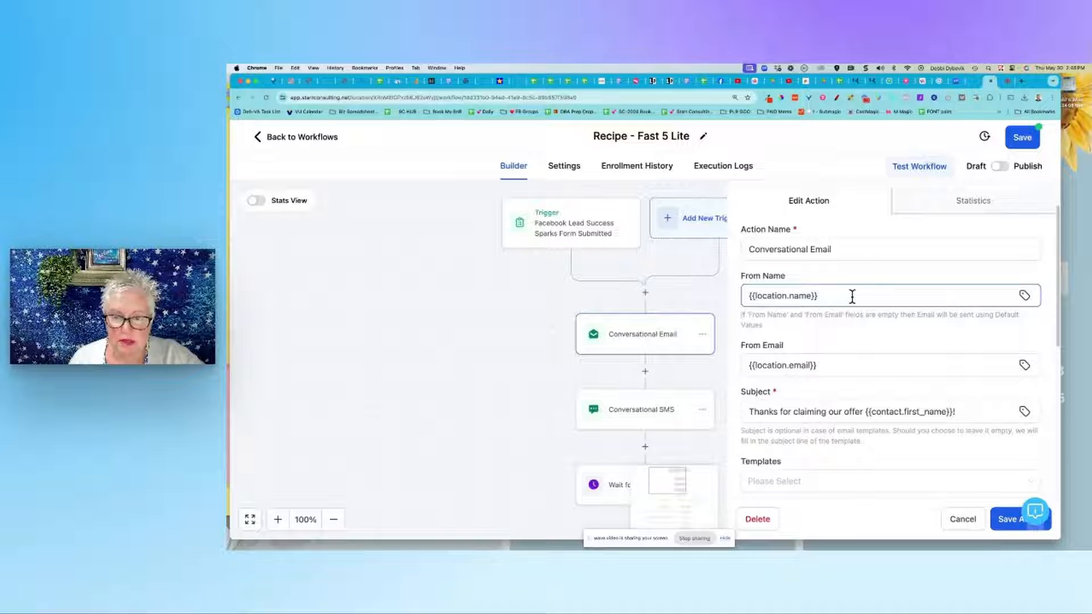
pyautogui.scroll(-2, 851, 299)
pyautogui.scroll(-1, 826, 313)
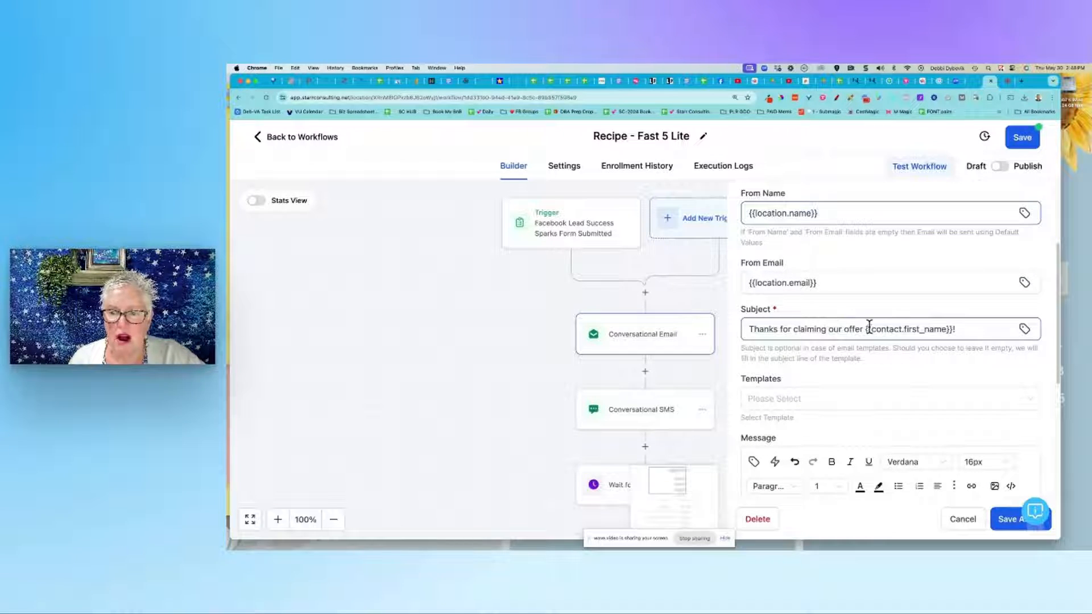
pyautogui.moveTo(866, 329); pyautogui.dragTo(970, 328)
pyautogui.scroll(-7, 969, 327)
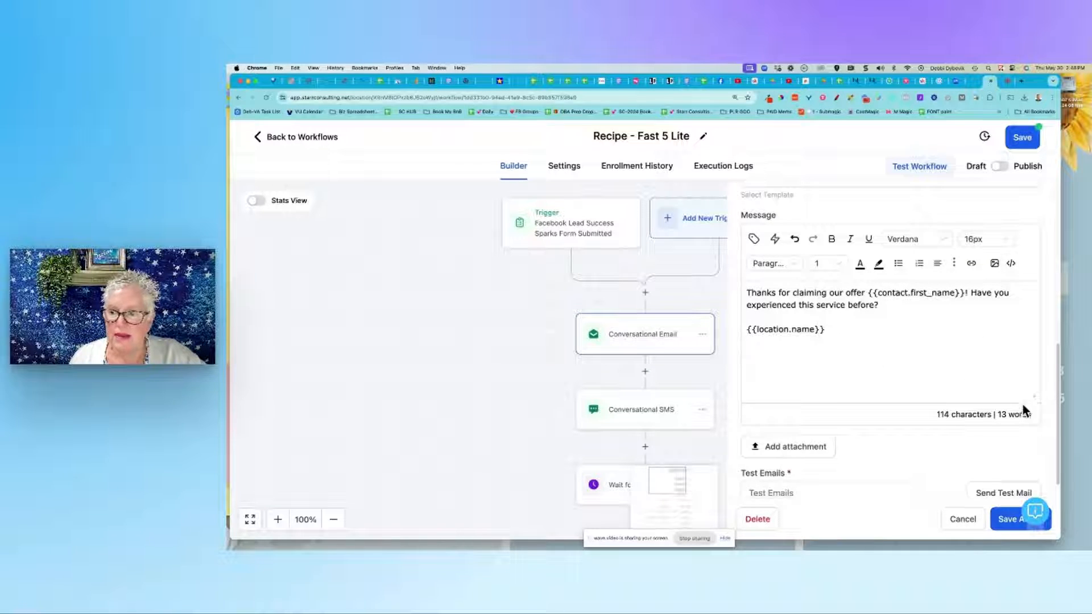
# Step: Enlarge the email message box and replace "claiming our offer" in the message with "opting-in to receive my Success Sparks Daily Motivational Cards,"
pyautogui.moveTo(1034, 397); pyautogui.dragTo(1034, 469)
pyautogui.scroll(2, 812, 373)
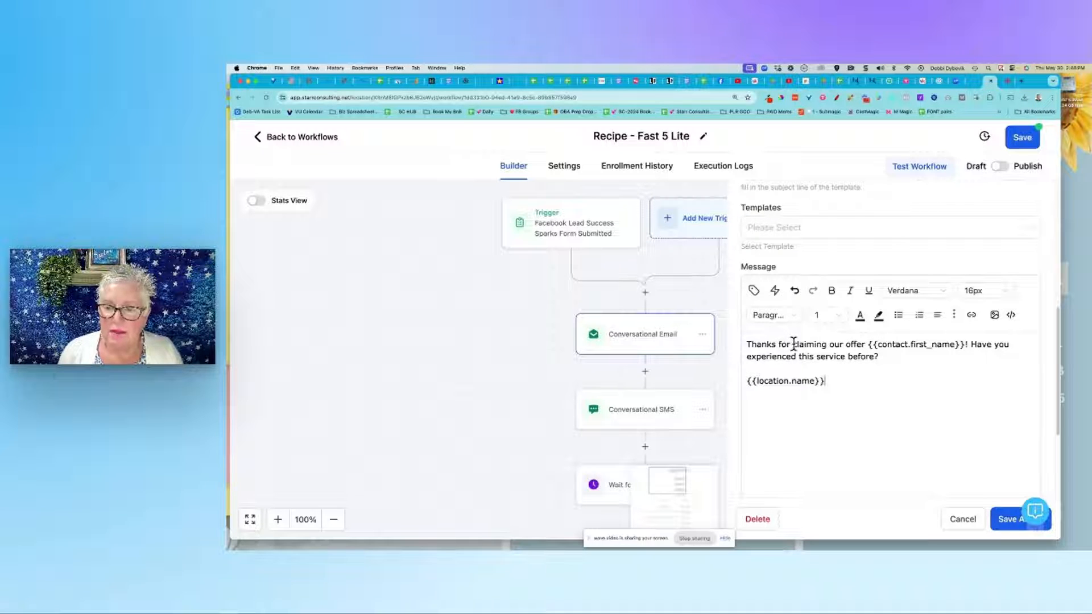
pyautogui.moveTo(793, 343); pyautogui.dragTo(863, 340)
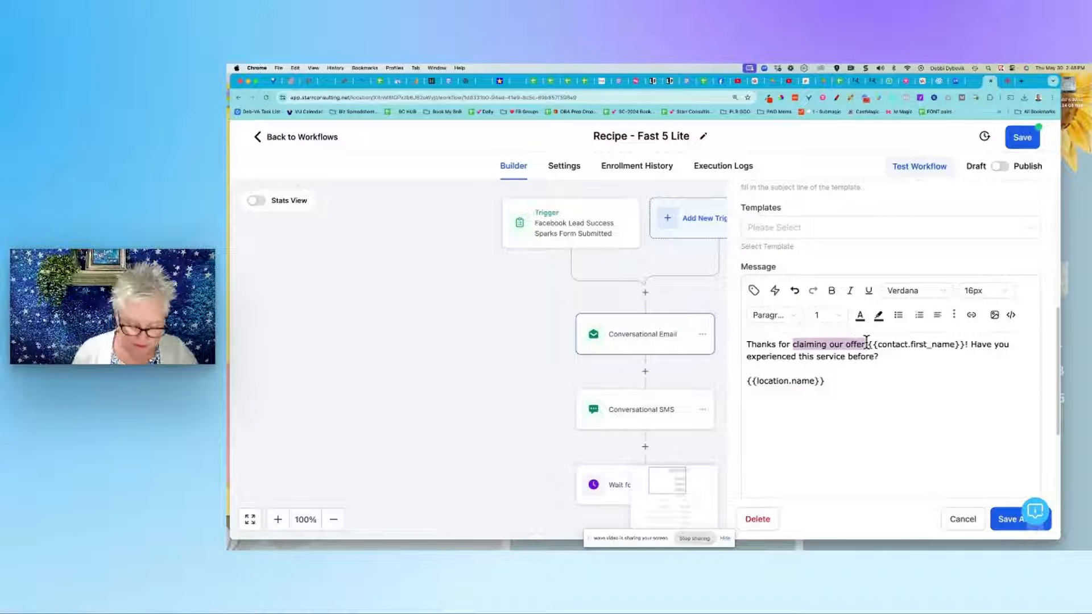
pyautogui.write('Opt-onmgt')
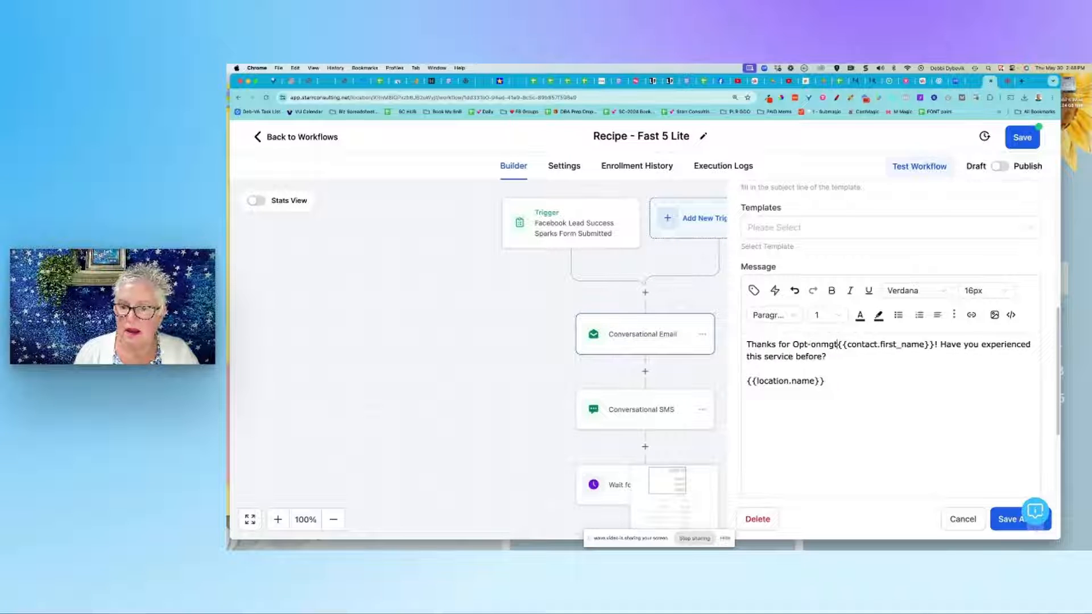
pyautogui.press('BackSpace')
pyautogui.press('BackSpace')
pyautogui.press('BackSpace')
pyautogui.press('BackSpace')
pyautogui.press('BackSpace')
pyautogui.press('BackSpace')
pyautogui.press('BackSpace')
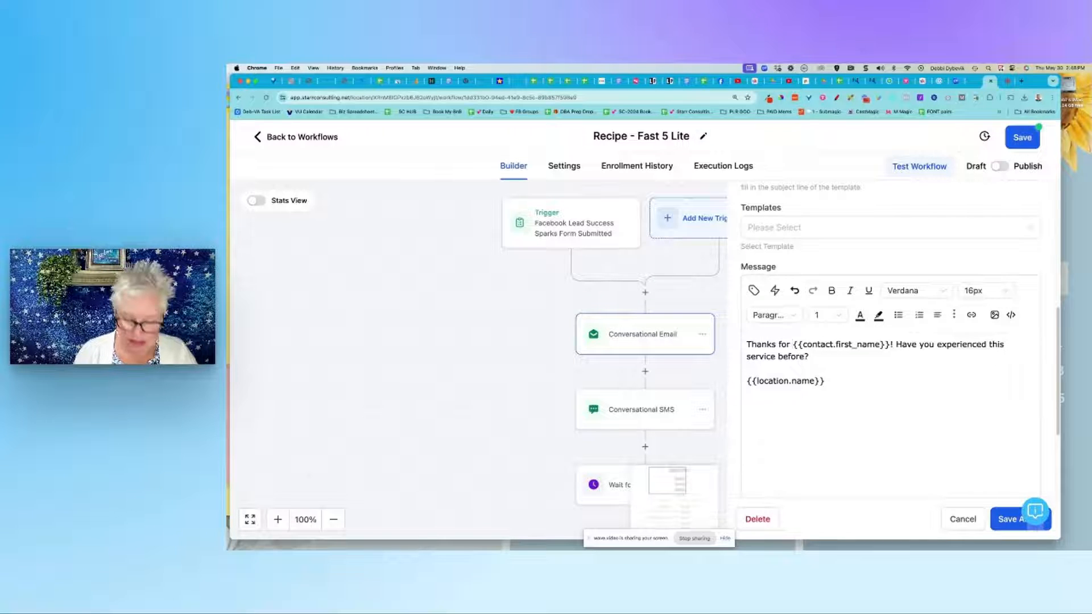
pyautogui.write('opt')
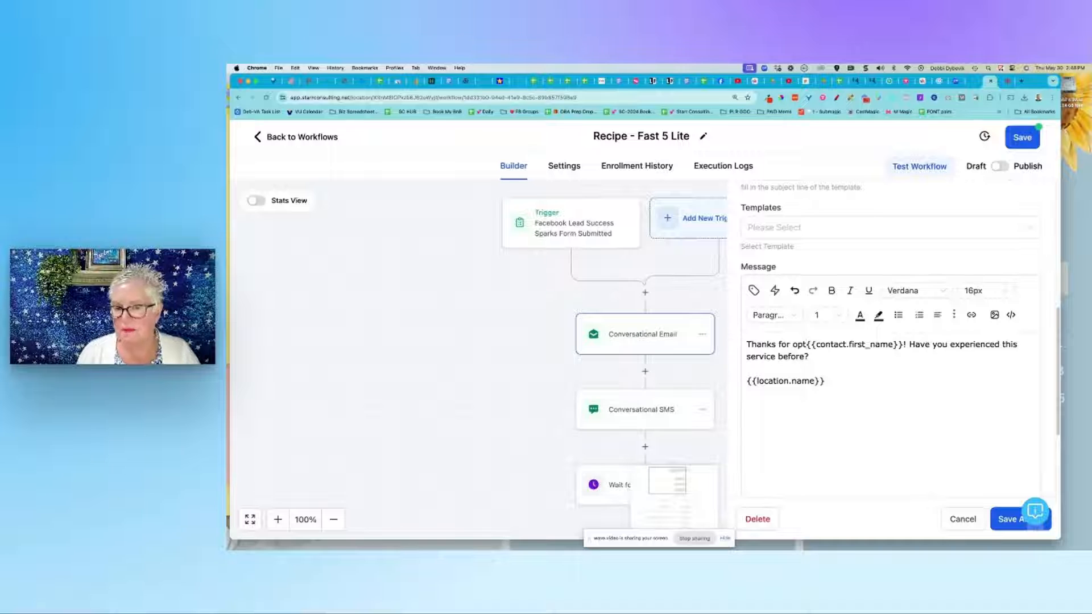
pyautogui.write('ing-in ')
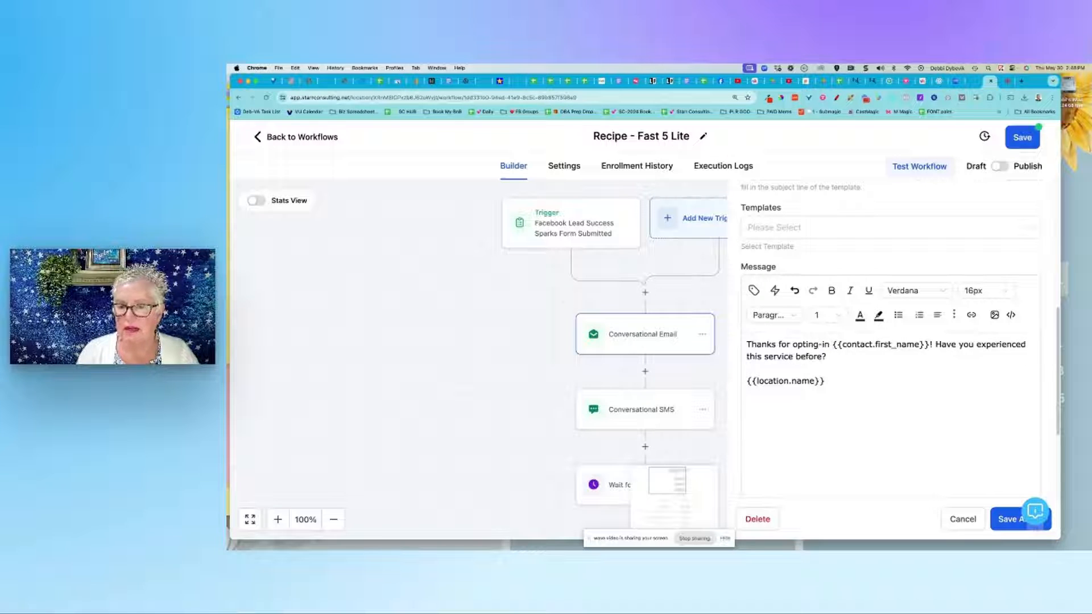
pyautogui.write('to receive my')
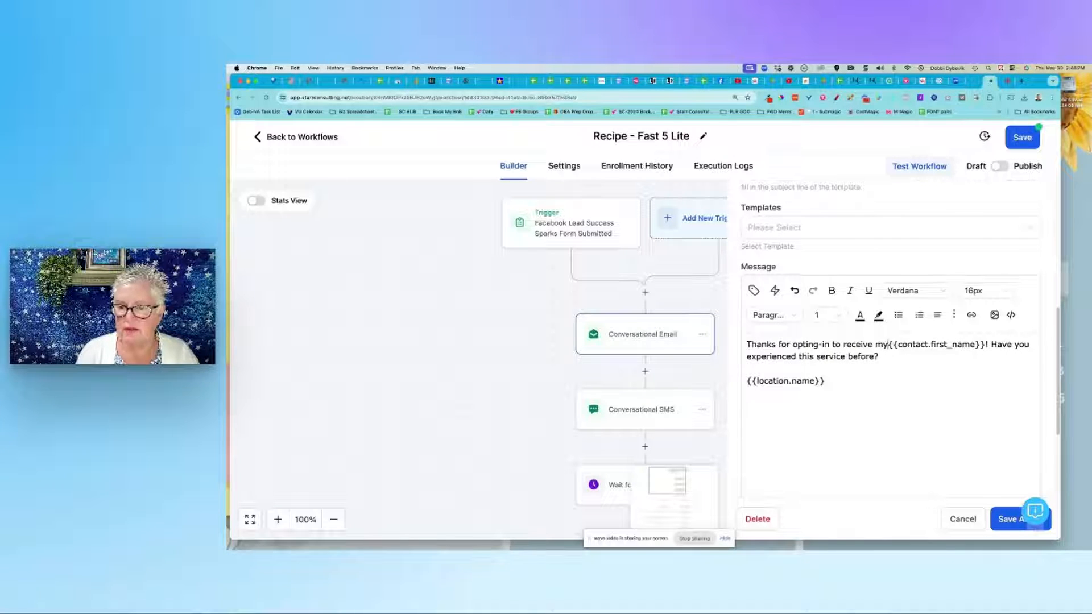
pyautogui.write(' Success Sparks')
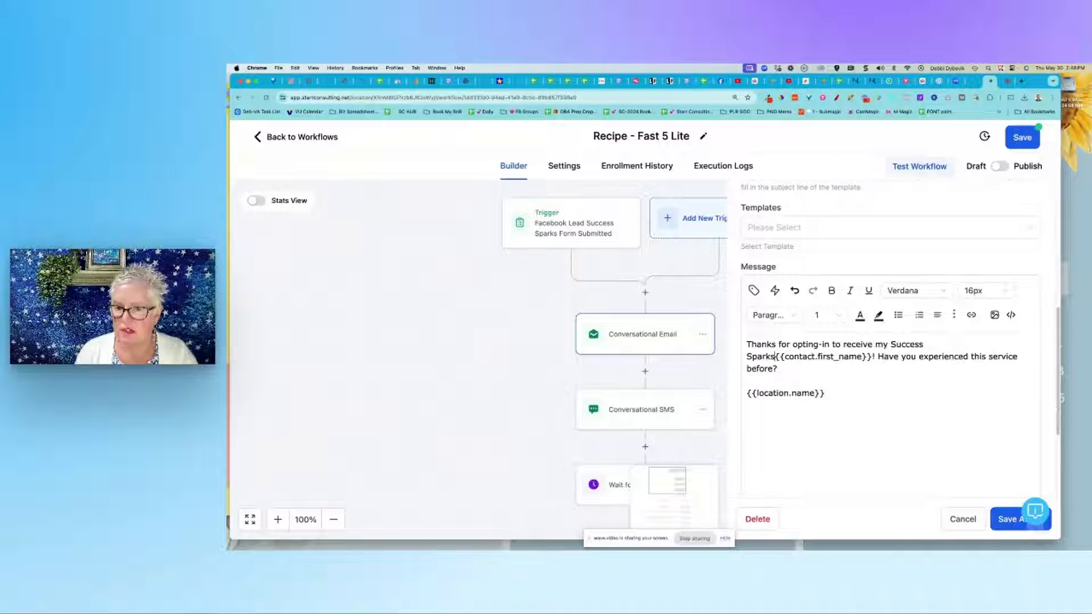
pyautogui.write(' Daily Motivi')
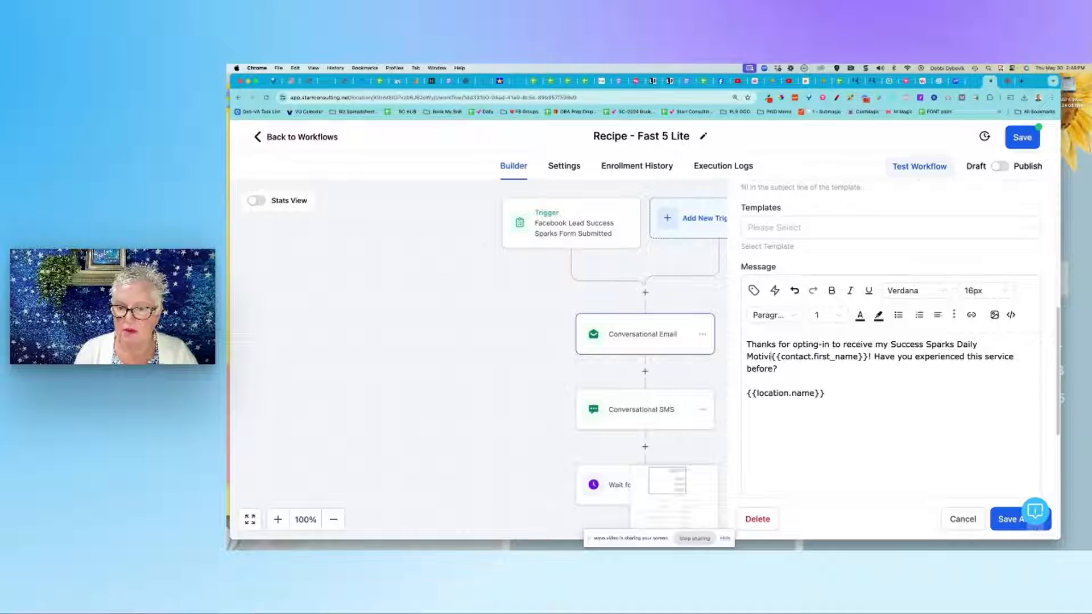
pyautogui.press('BackSpace')
pyautogui.write('ational')
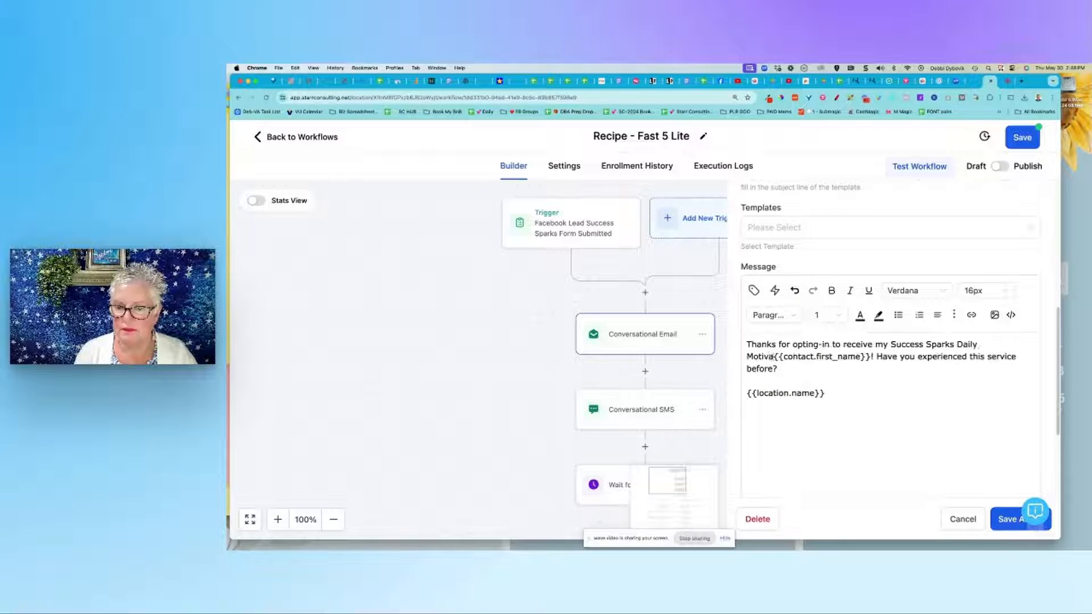
pyautogui.write(' Card,')
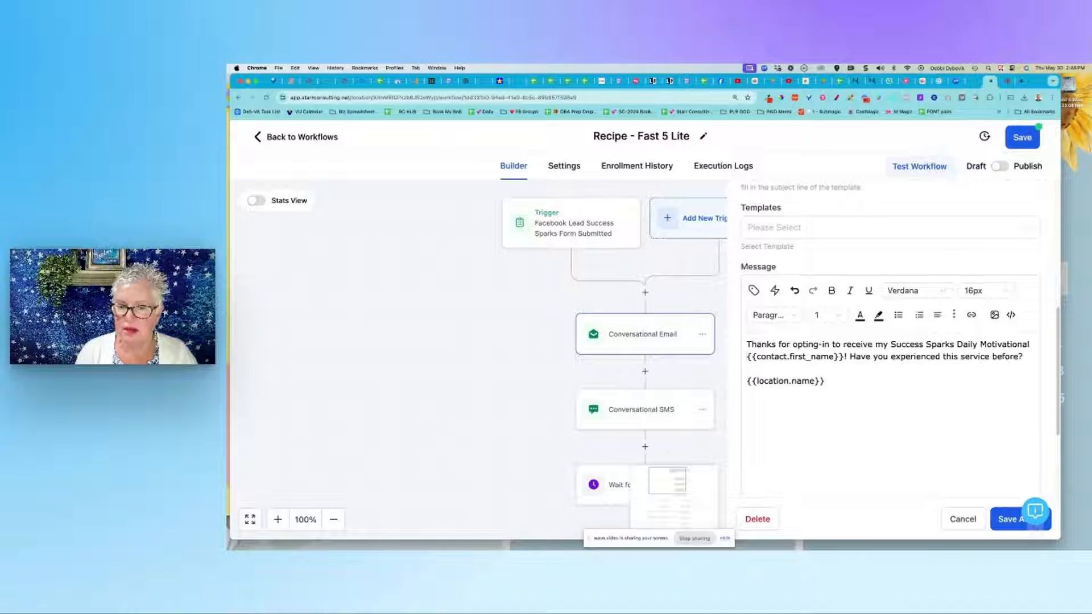
pyautogui.press('BackSpace')
pyautogui.press('BackSpace')
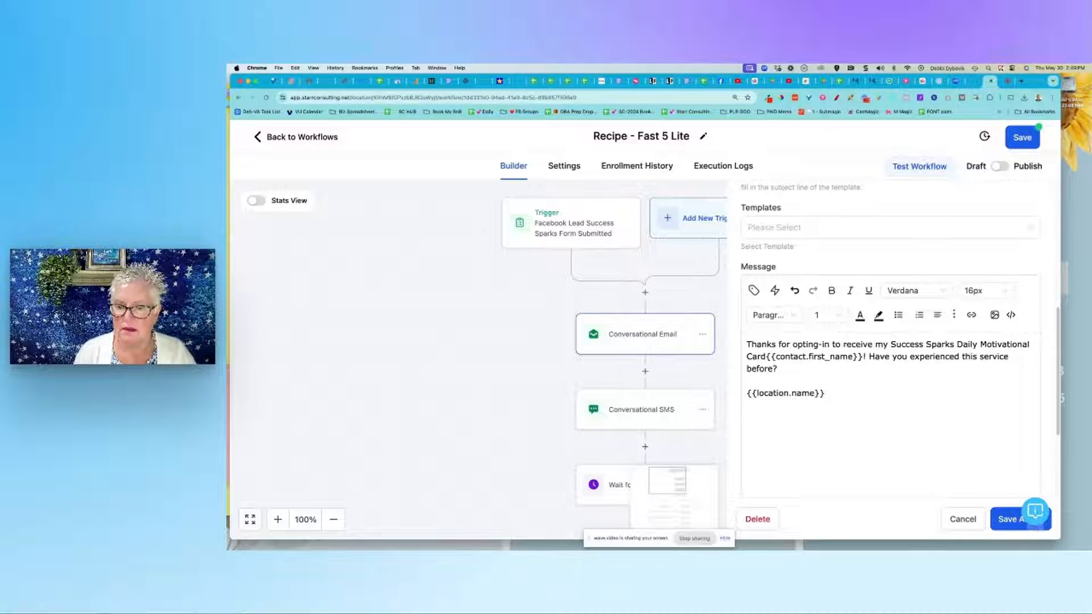
pyautogui.write('s,')
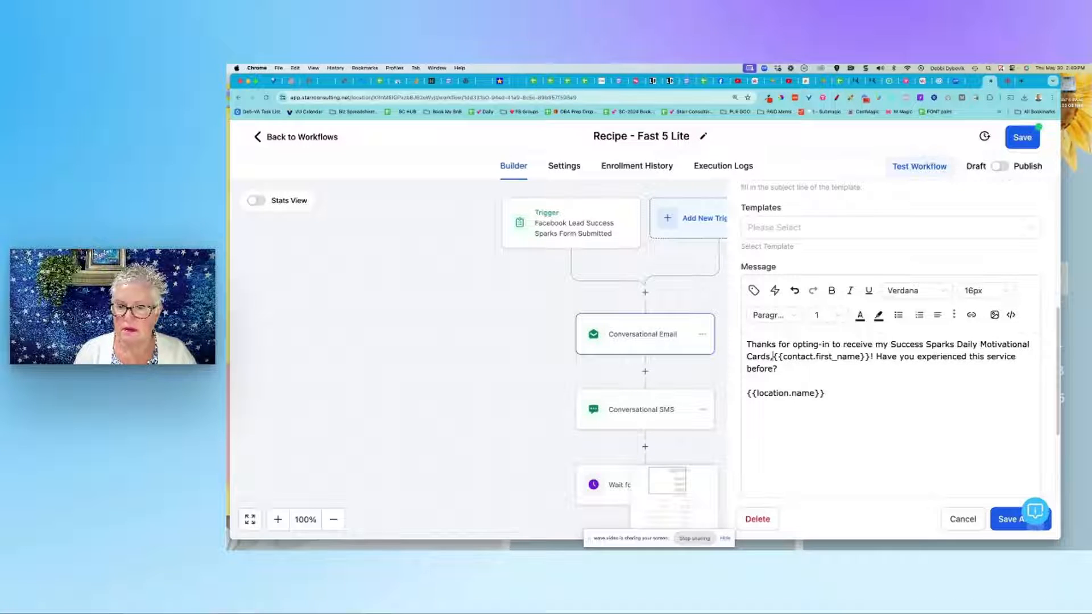
# Step: Put "Have you experienced this service before?" in its own paragraph, separated by a blank line, and save the email action
pyautogui.click(879, 356)
pyautogui.press('Return')
pyautogui.press('Return')
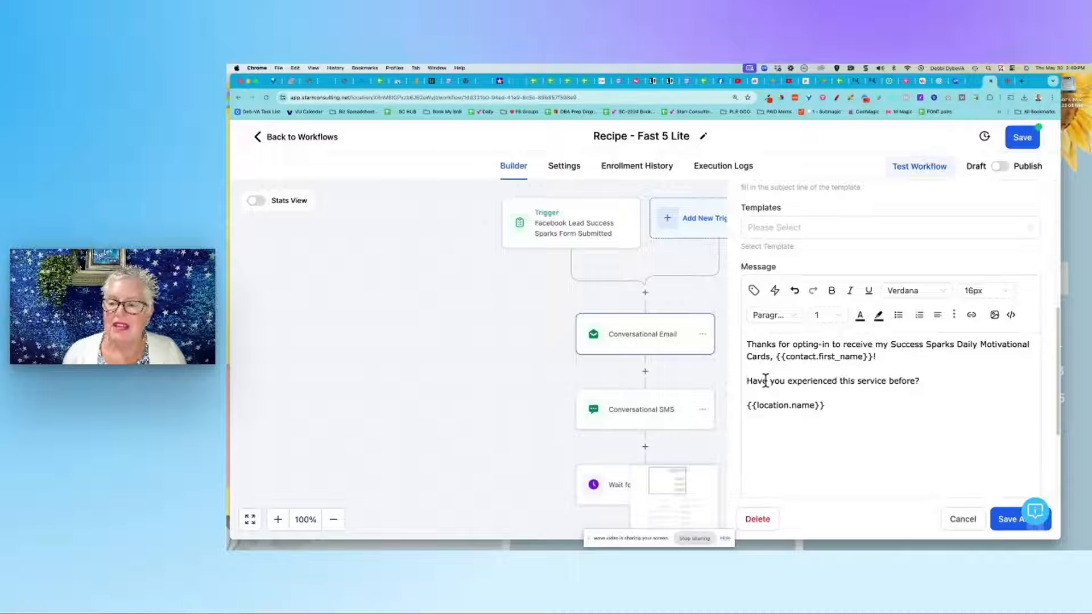
pyautogui.click(1004, 519)
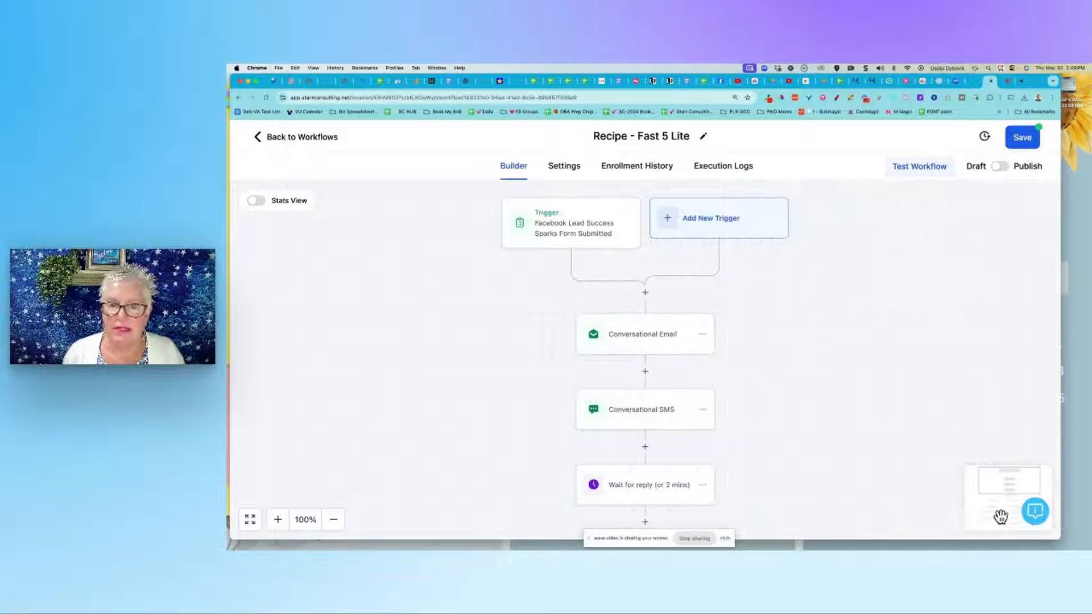
# Step: Review the message of the Conversational SMS action and close it without changes
pyautogui.scroll(-1, 653, 333)
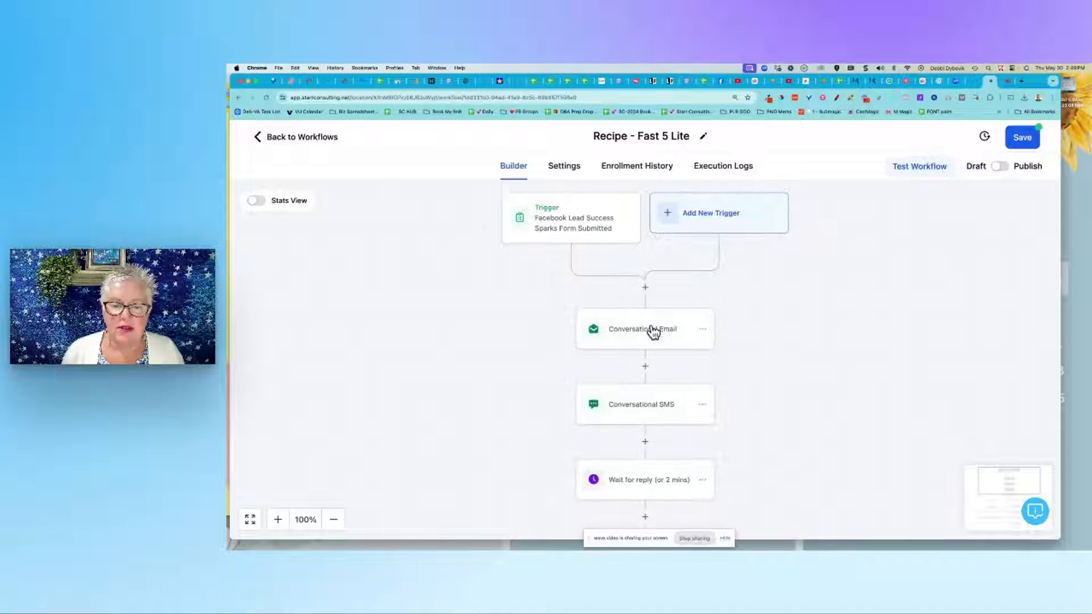
pyautogui.click(642, 390)
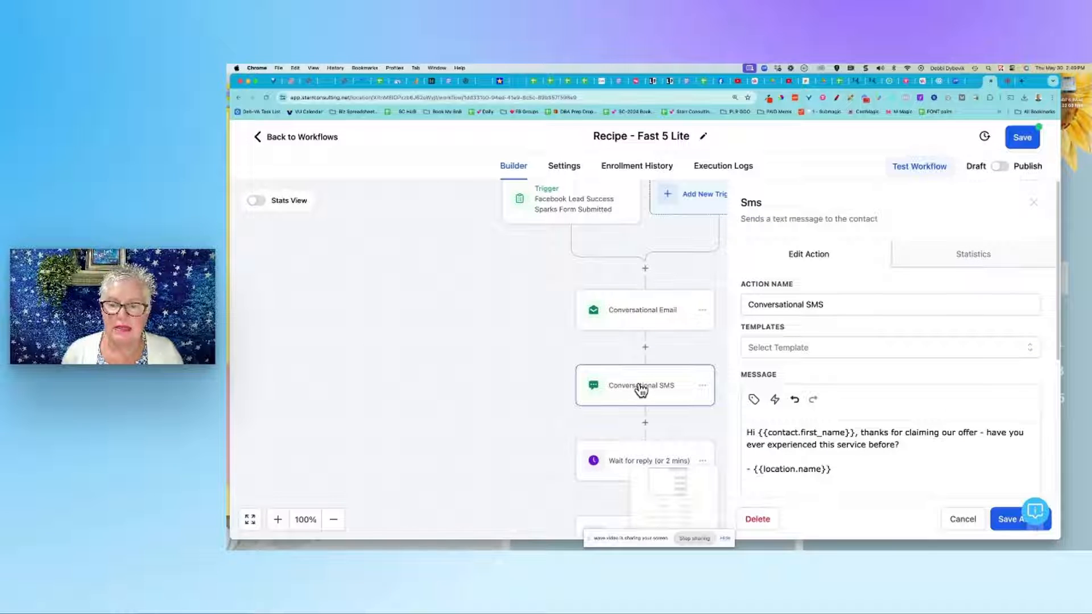
pyautogui.scroll(-2, 808, 370)
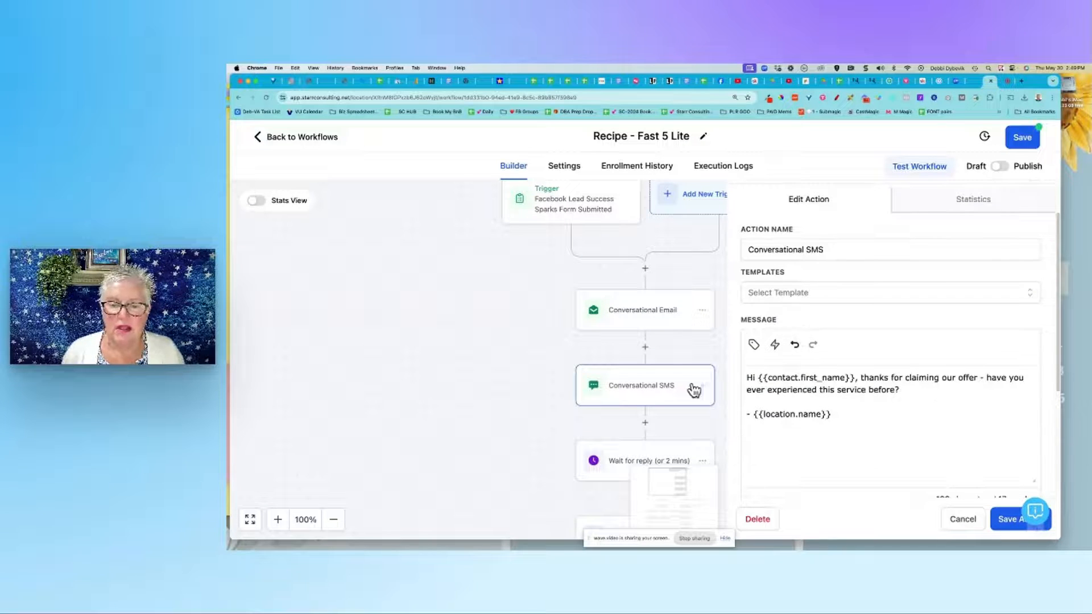
pyautogui.scroll(-3, 664, 394)
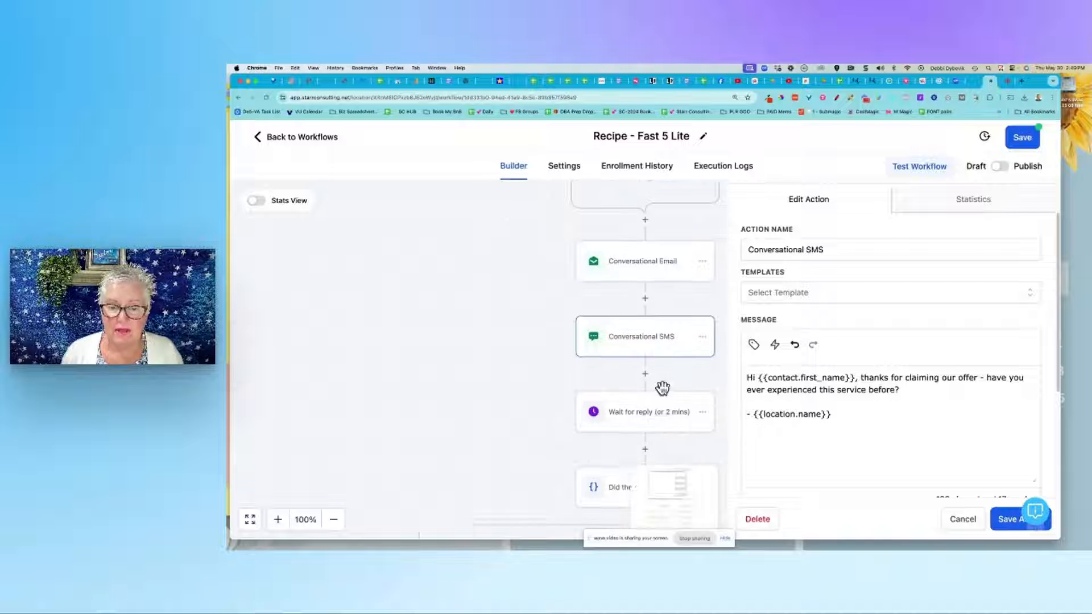
pyautogui.click(963, 520)
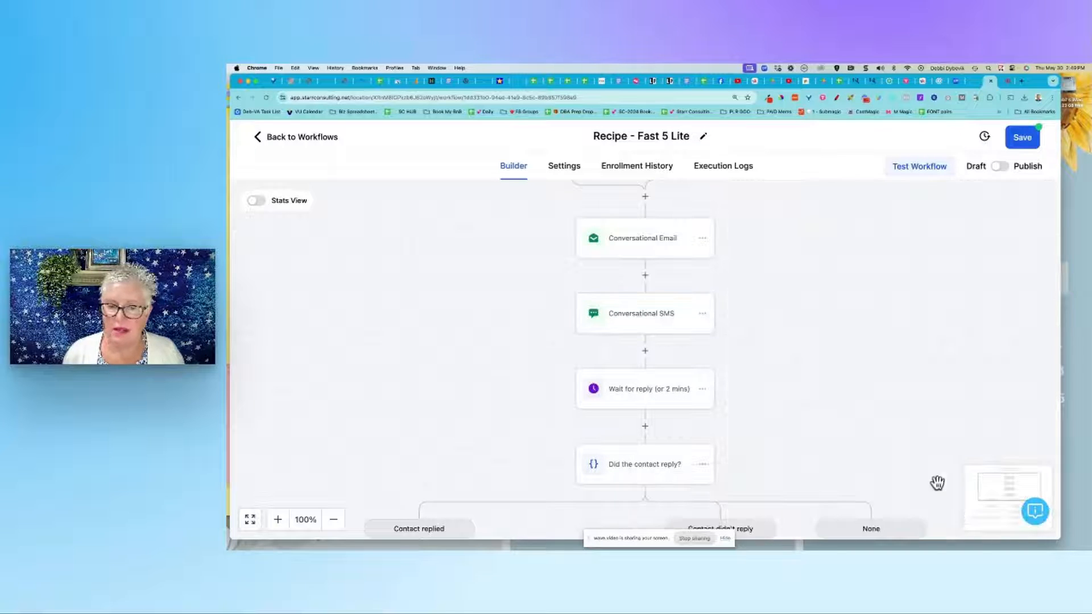
# Step: Review the "Wait for reply (or 2 mins)" action's settings and the branches of the "Did the contact reply?" condition
pyautogui.click(649, 393)
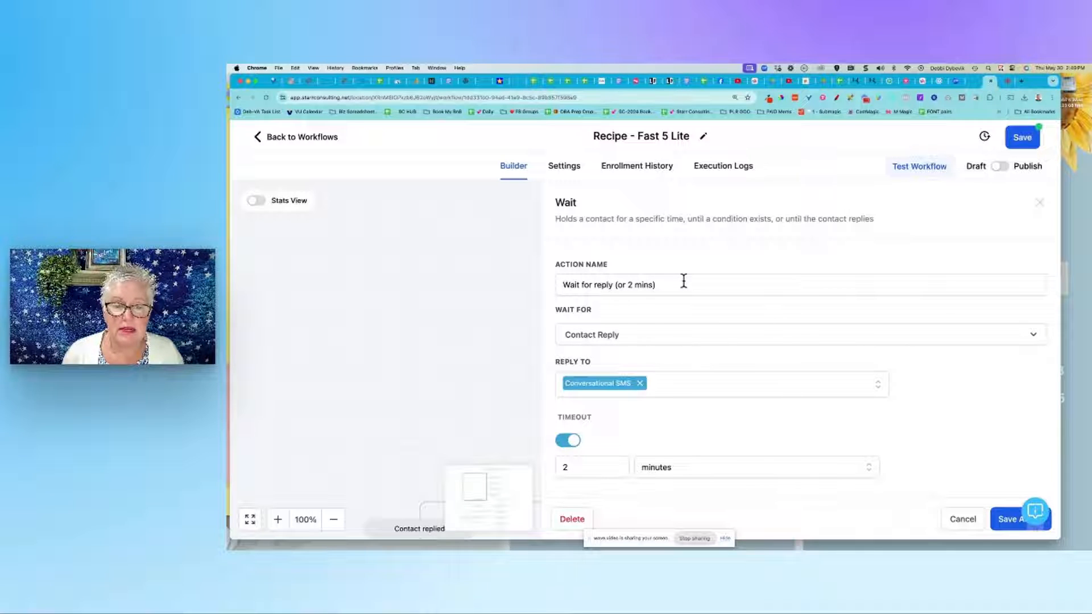
pyautogui.click(1011, 522)
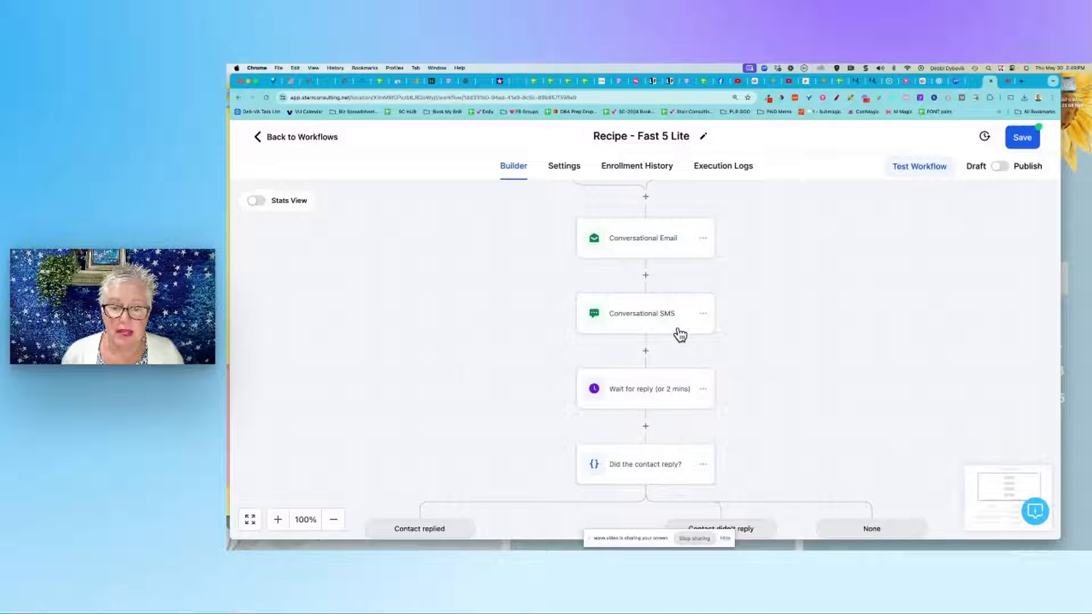
pyautogui.scroll(-3, 682, 341)
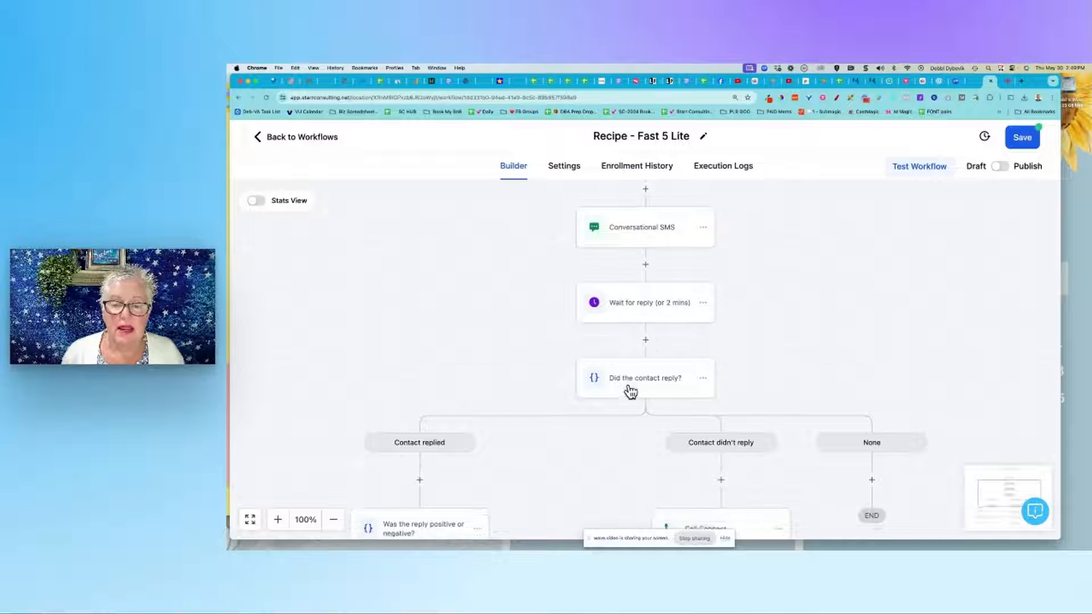
pyautogui.scroll(-3, 630, 388)
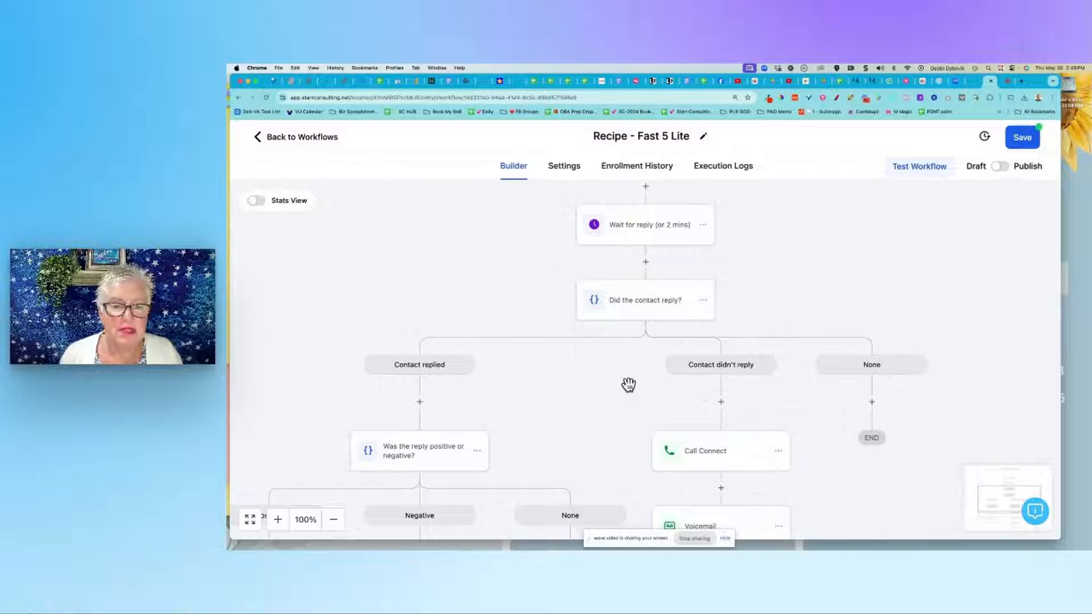
pyautogui.click(641, 306)
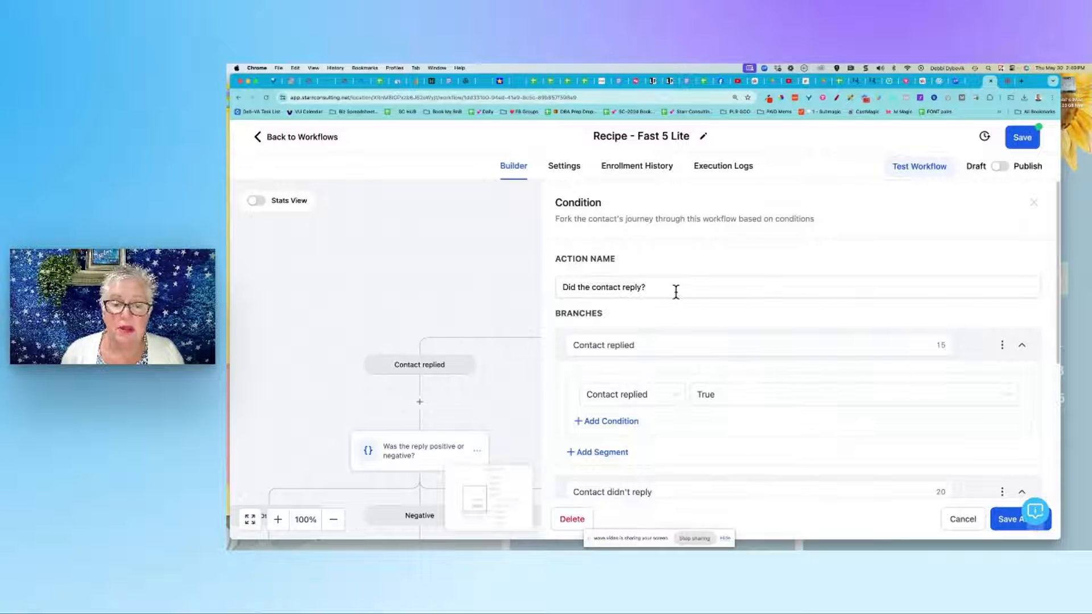
pyautogui.scroll(-6, 676, 292)
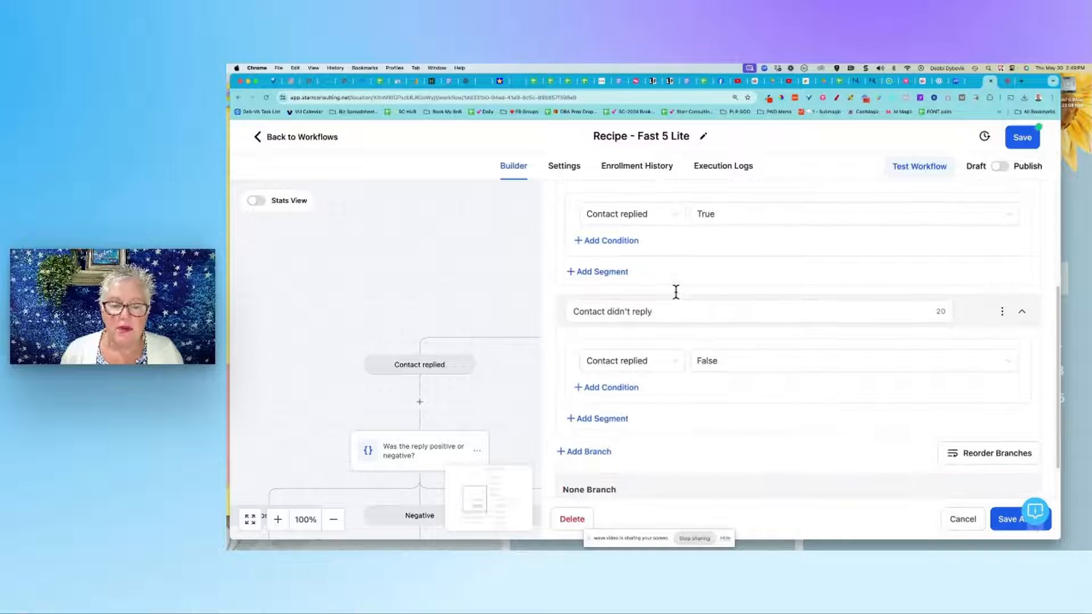
pyautogui.click(964, 521)
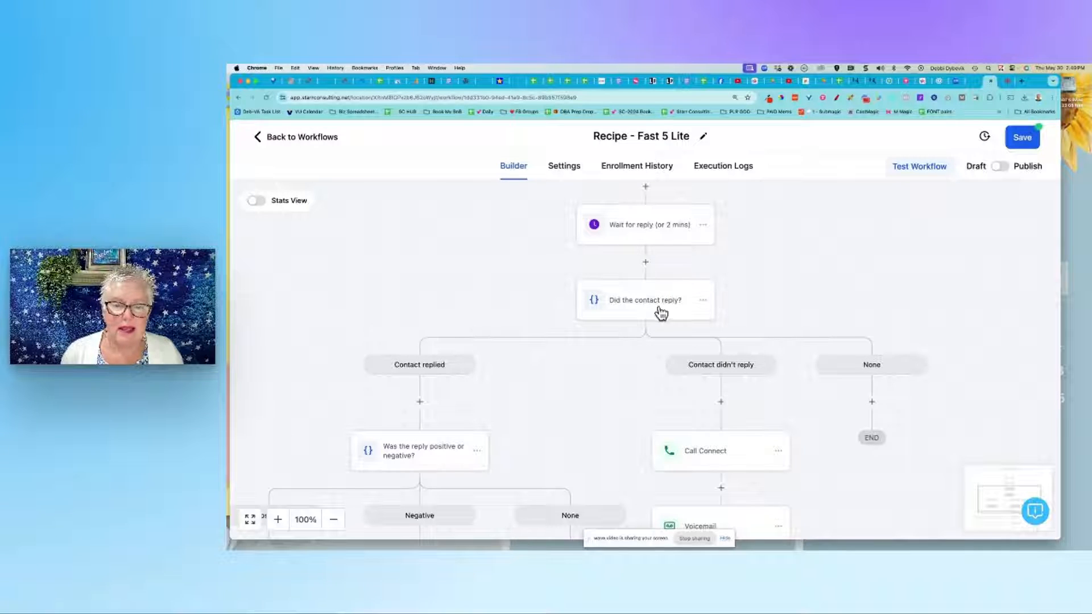
# Step: Examine the actions that follow the "Contact replied" and "Contact didn't reply" branches
pyautogui.scroll(-2, 762, 282)
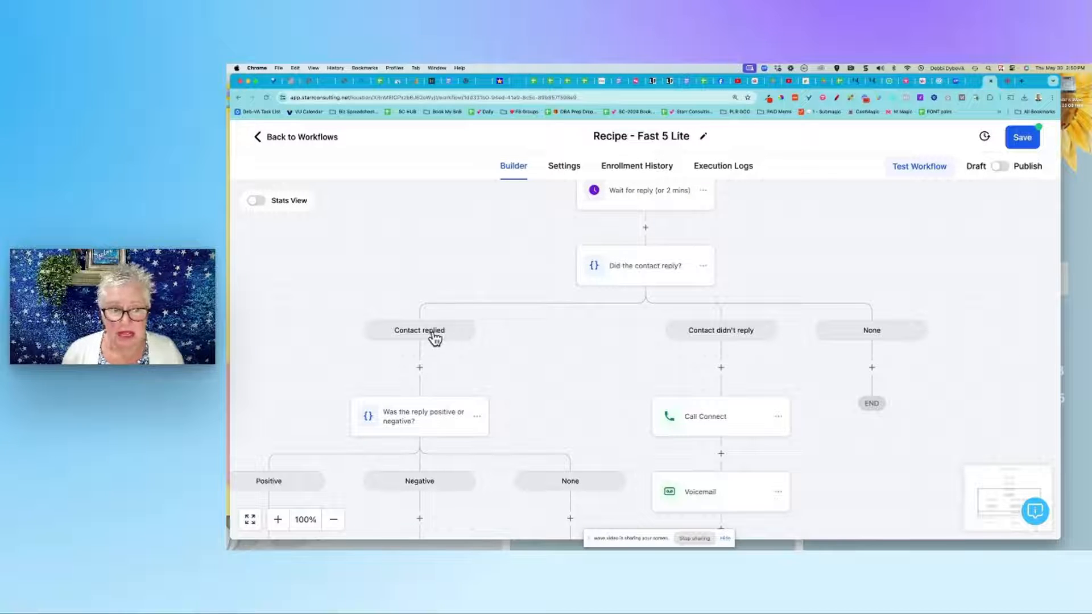
pyautogui.scroll(-3, 434, 338)
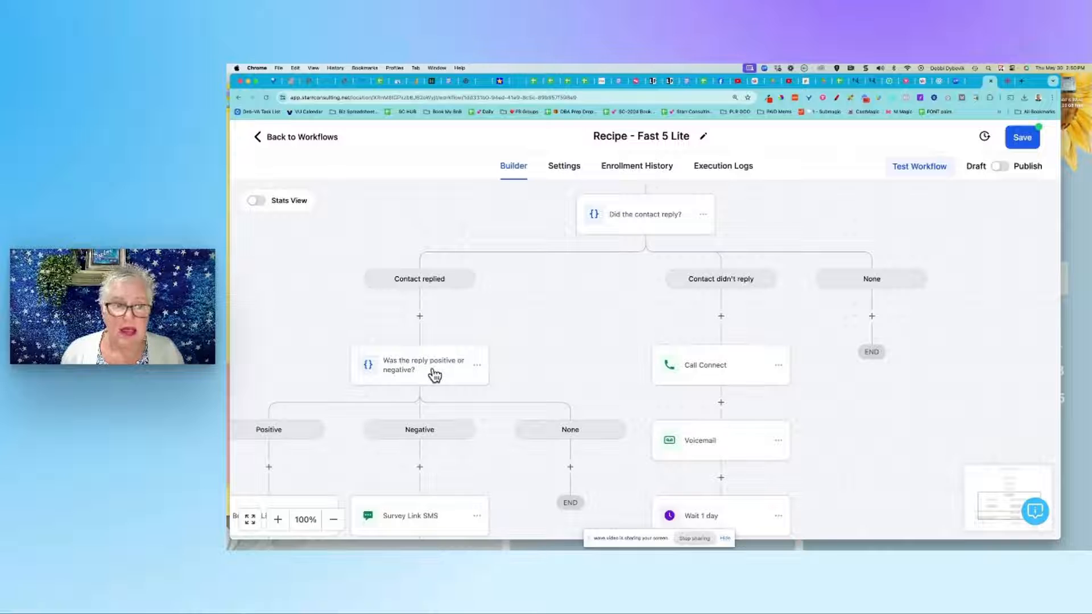
pyautogui.scroll(-6, 435, 375)
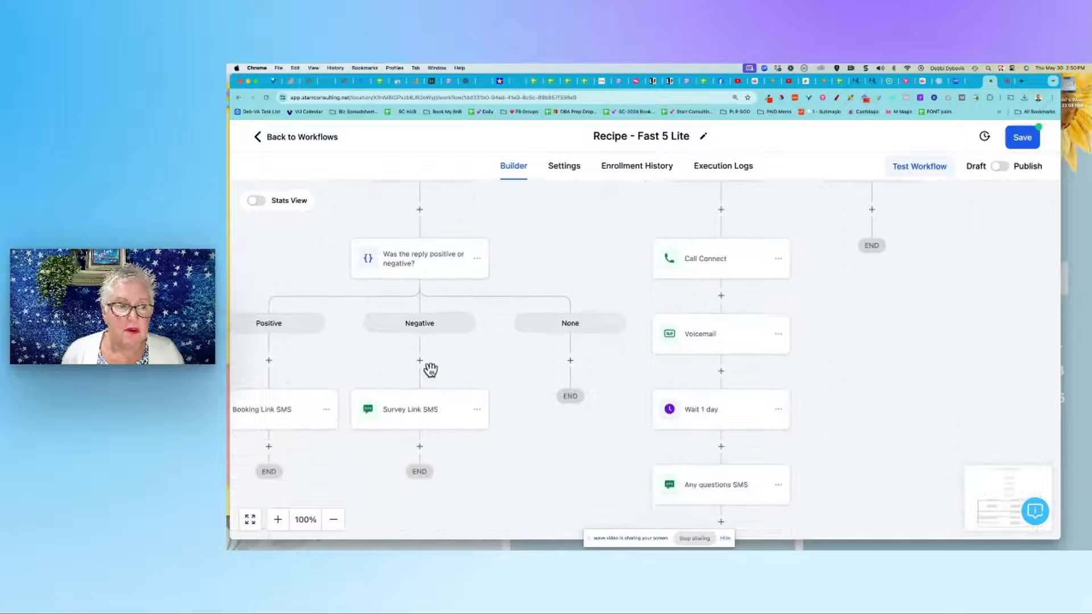
# Step: Review the messages of the Booking Link SMS and Survey Link SMS actions, closing each without changes
pyautogui.click(280, 417)
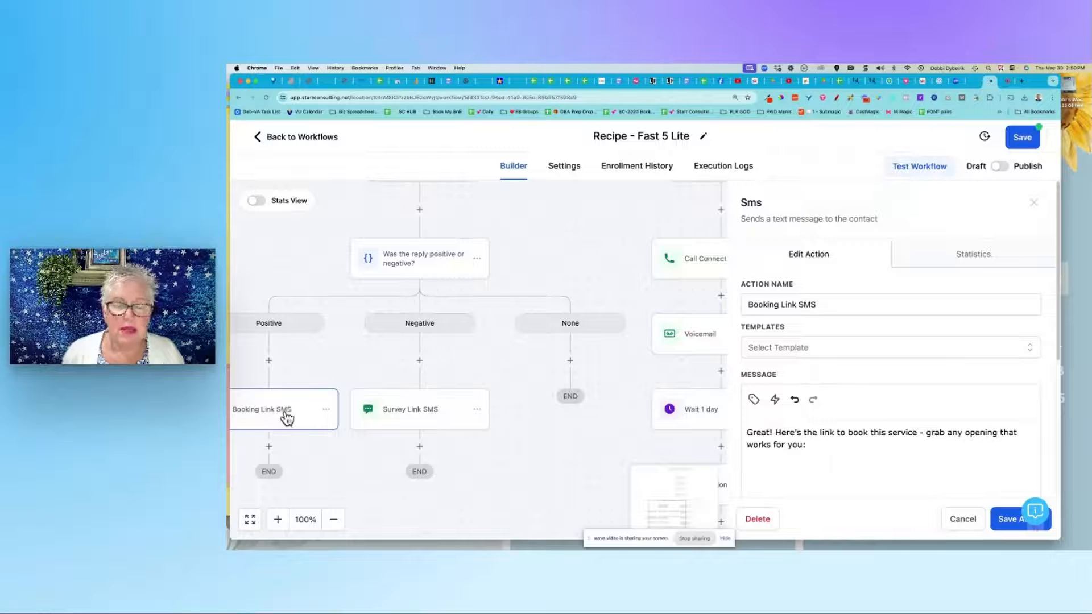
pyautogui.scroll(-3, 867, 438)
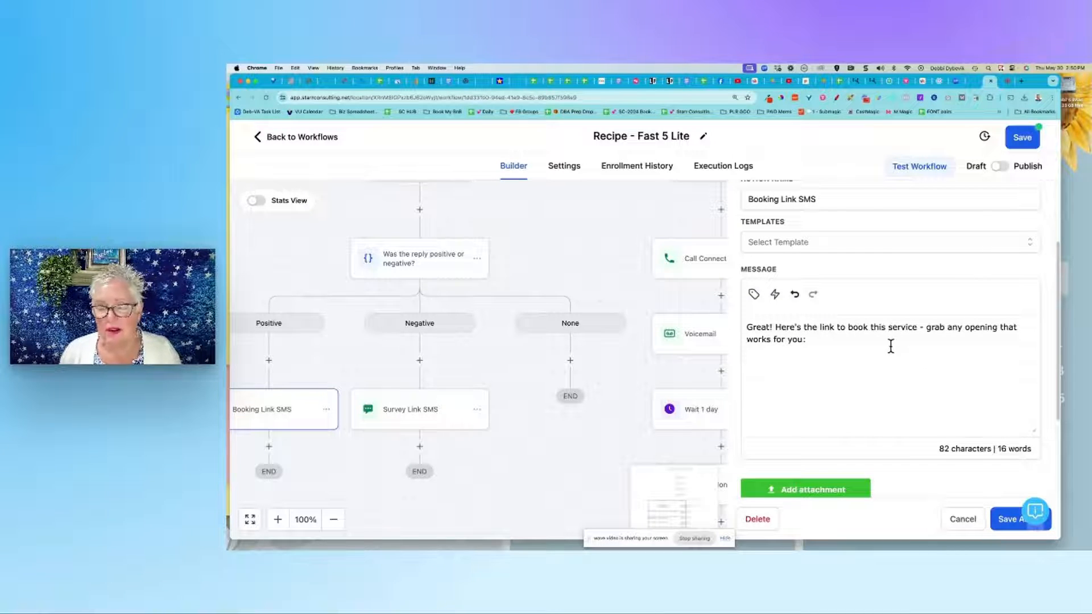
pyautogui.scroll(3, 891, 346)
pyautogui.scroll(-3, 910, 426)
pyautogui.click(963, 518)
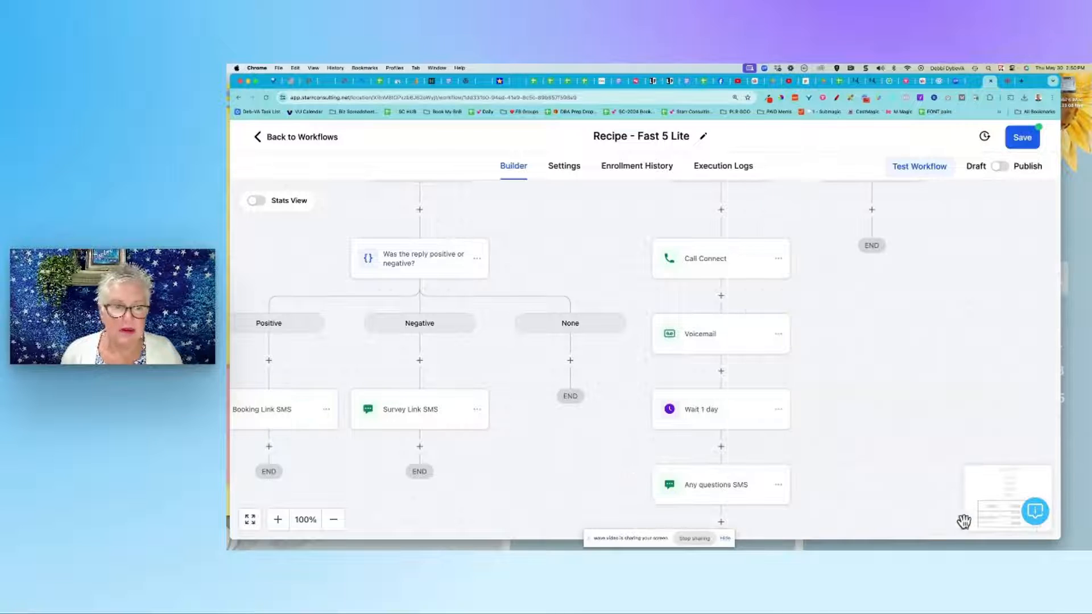
pyautogui.click(421, 419)
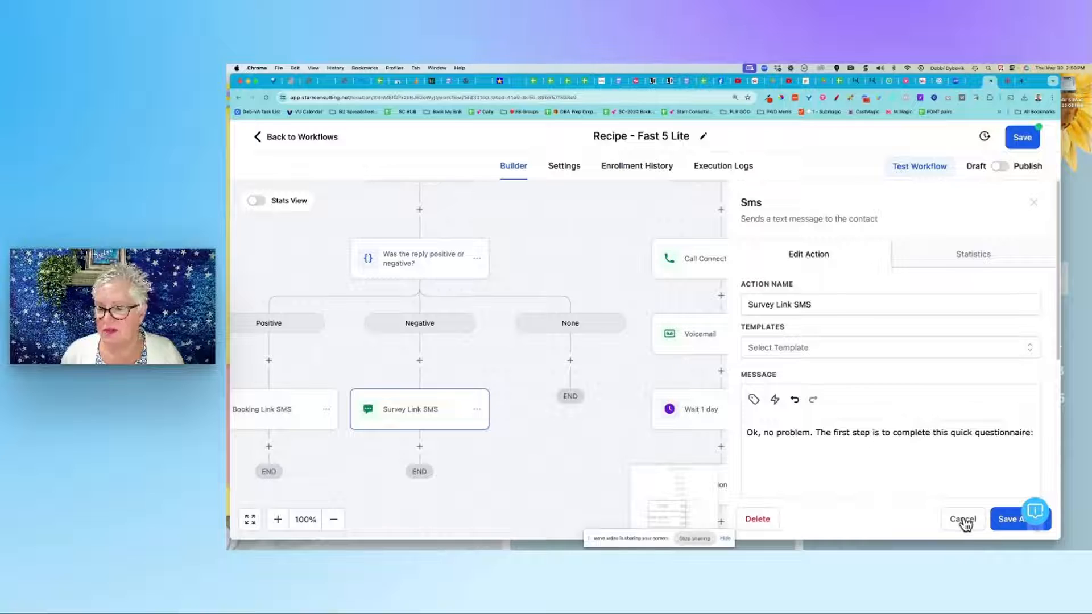
pyautogui.click(963, 519)
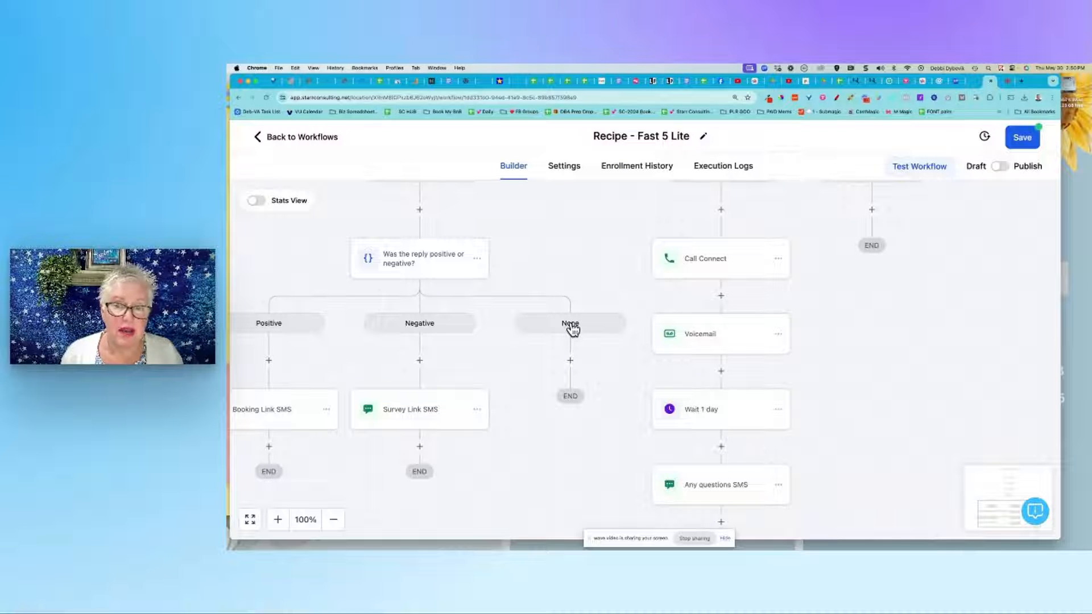
# Step: Examine the whole workflow from the Facebook lead trigger through the "Contact replied" and "Contact didn't reply" branches
pyautogui.scroll(2, 880, 383)
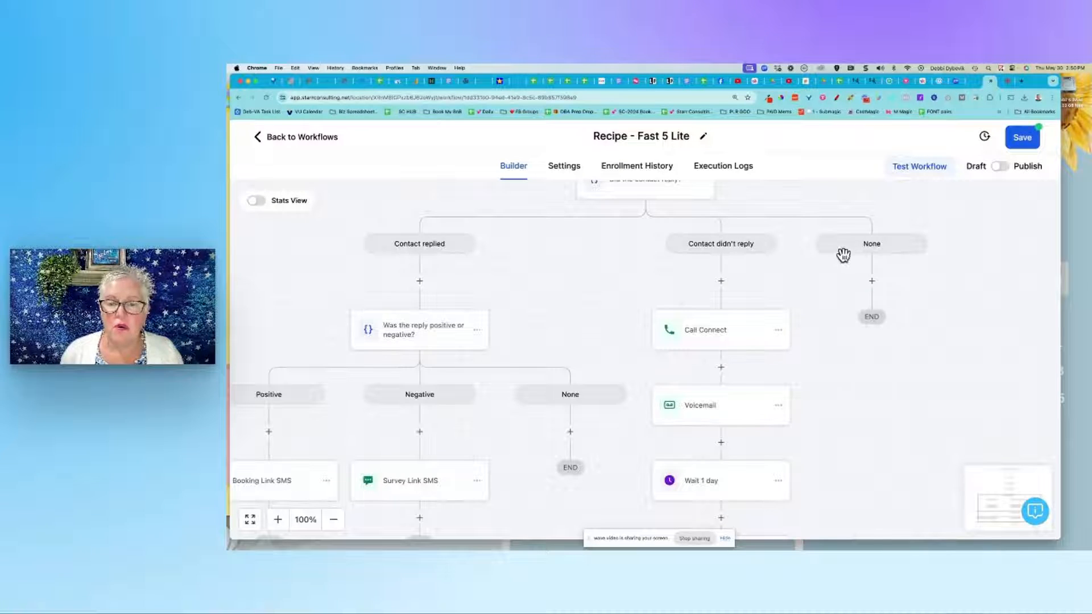
pyautogui.scroll(2, 761, 263)
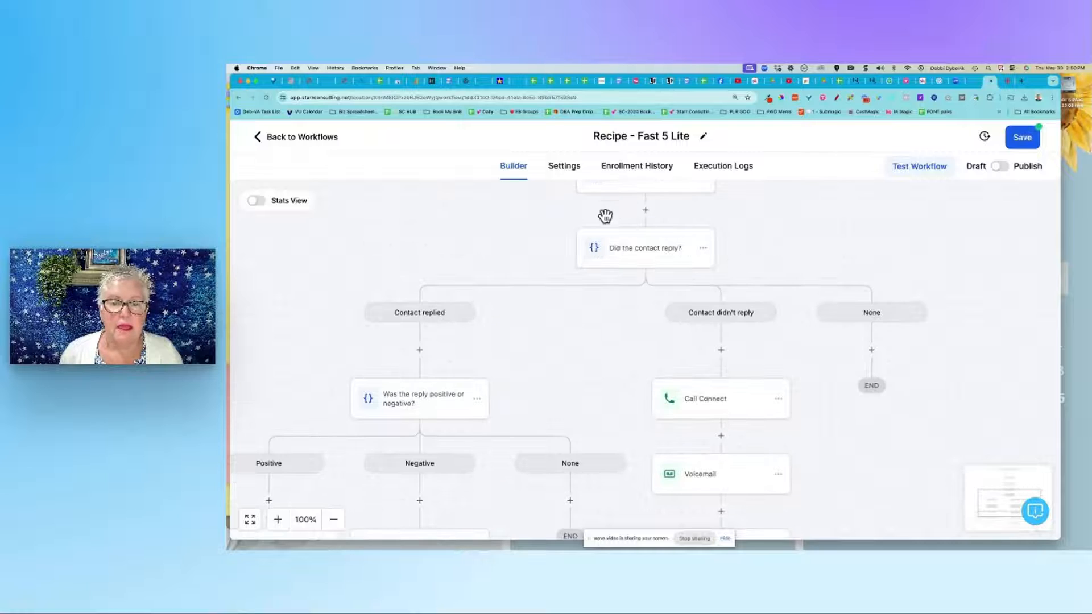
pyautogui.scroll(4, 603, 221)
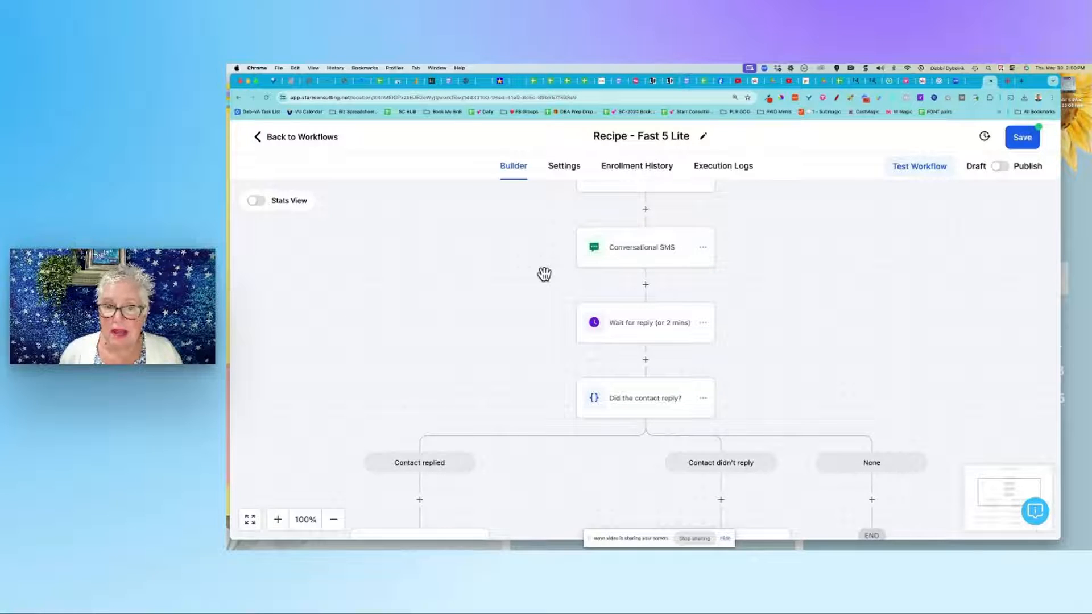
pyautogui.scroll(-3, 544, 275)
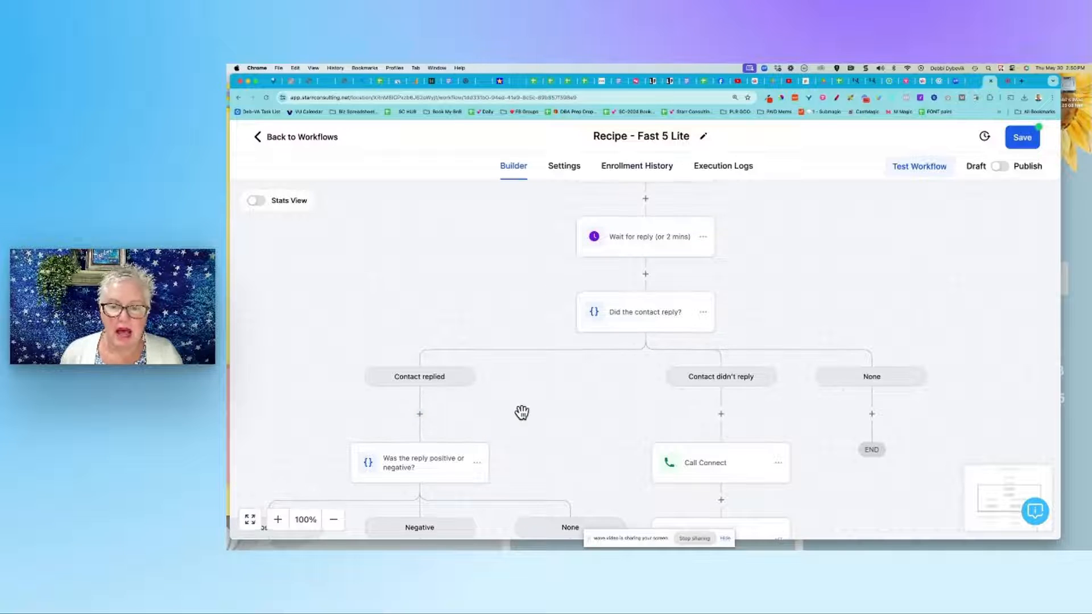
pyautogui.scroll(-2, 521, 412)
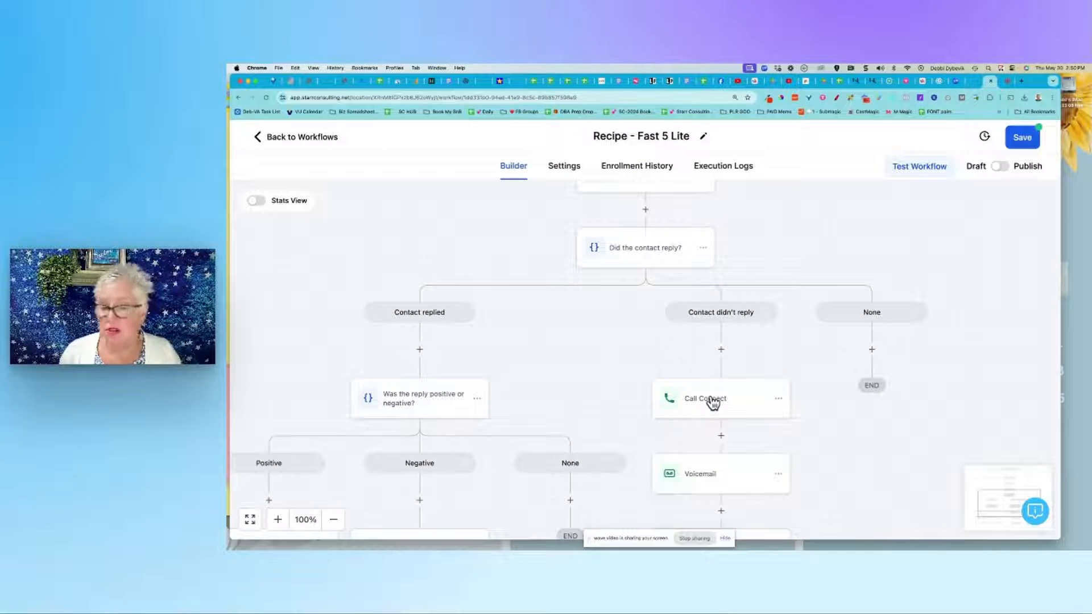
pyautogui.scroll(-4, 712, 402)
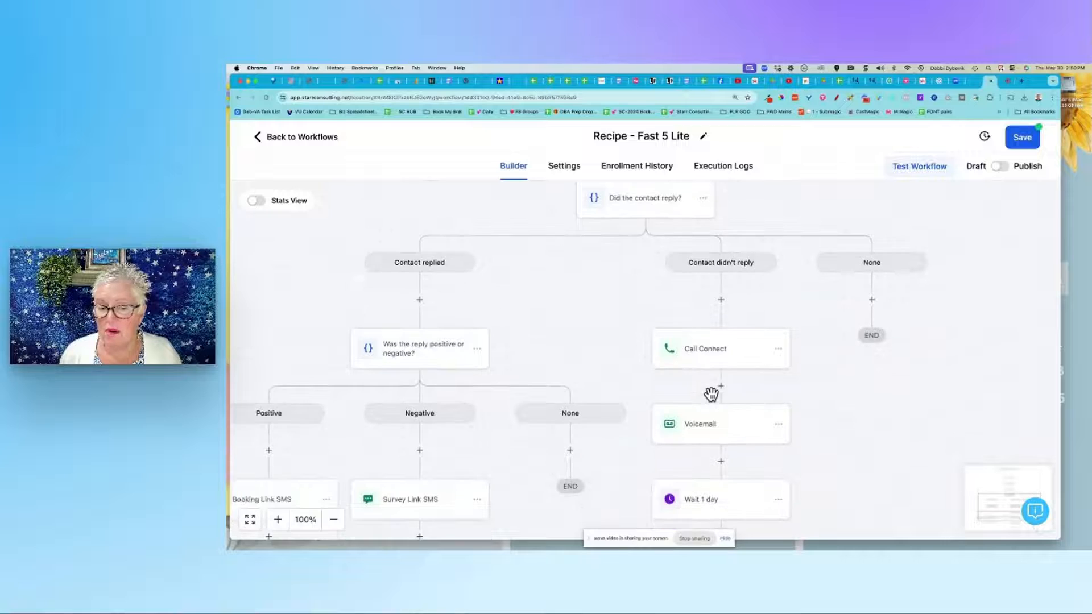
pyautogui.scroll(-4, 712, 377)
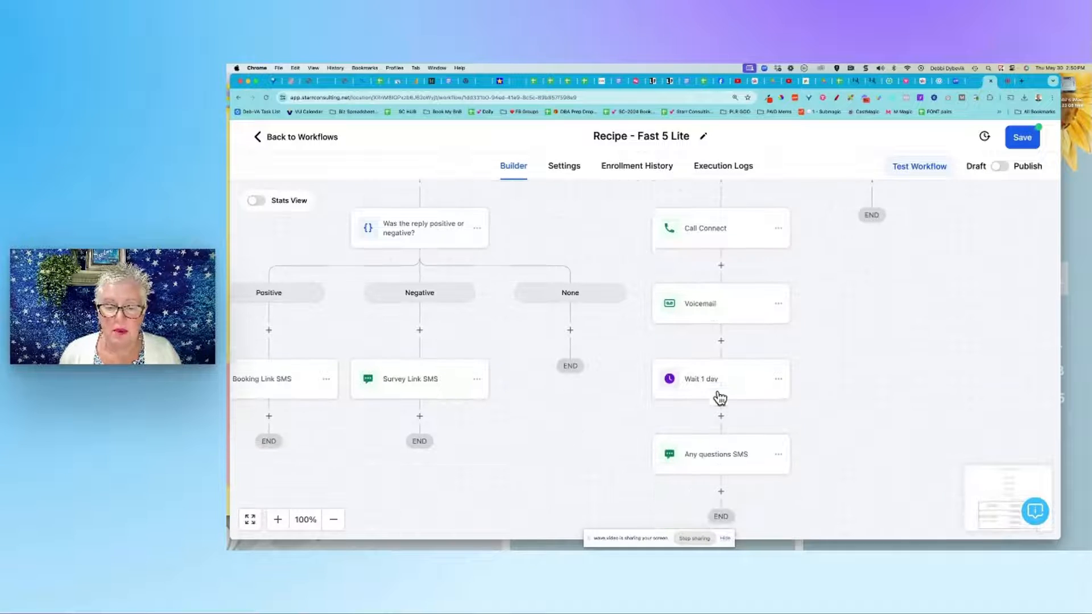
pyautogui.scroll(6, 705, 415)
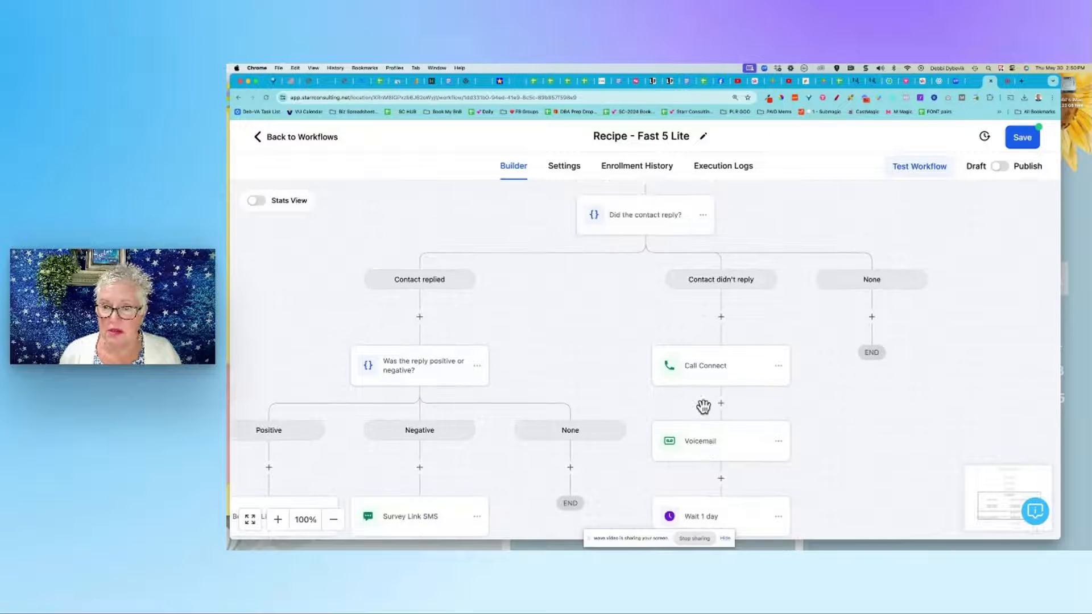
pyautogui.scroll(-8, 929, 363)
pyautogui.scroll(20, 929, 361)
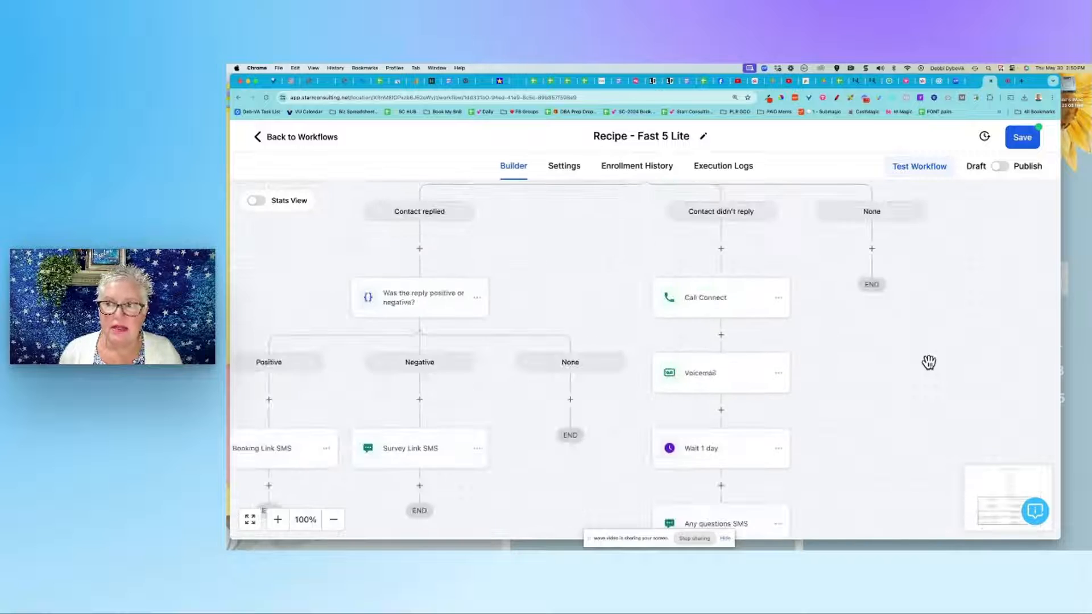
pyautogui.scroll(3, 929, 360)
pyautogui.scroll(-4, 928, 360)
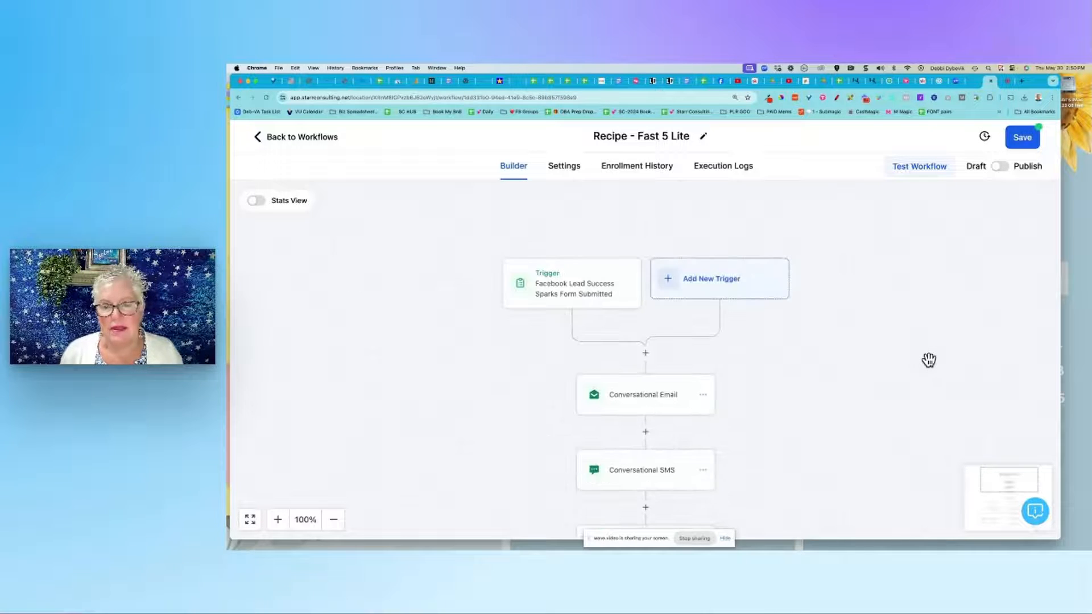
pyautogui.scroll(1, 929, 360)
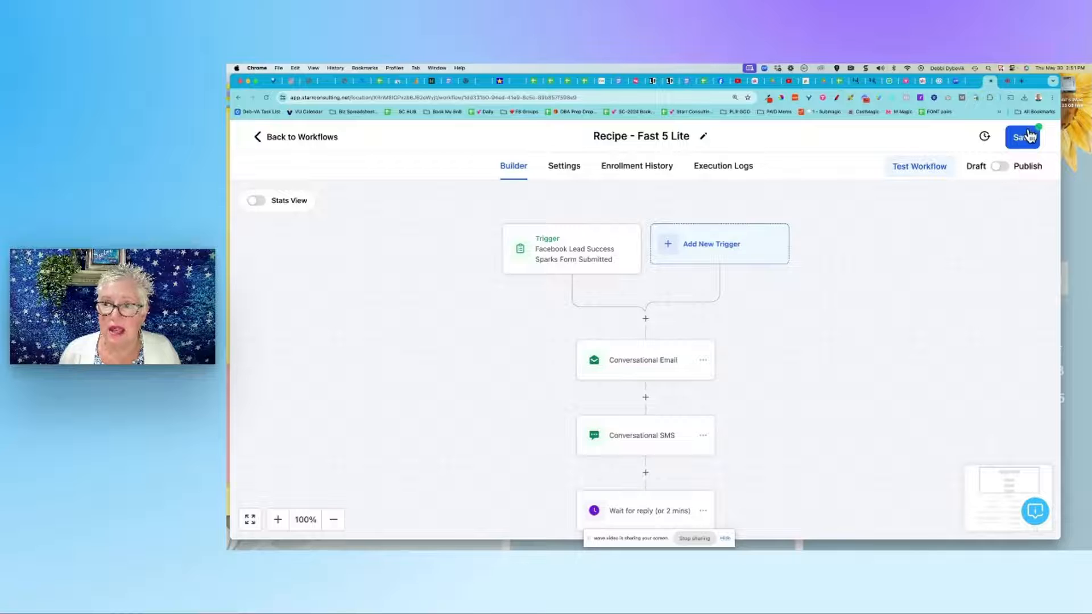
# Step: Return to the workflow list, discarding the unsaved changes, and show the options for creating a workflow
pyautogui.click(276, 139)
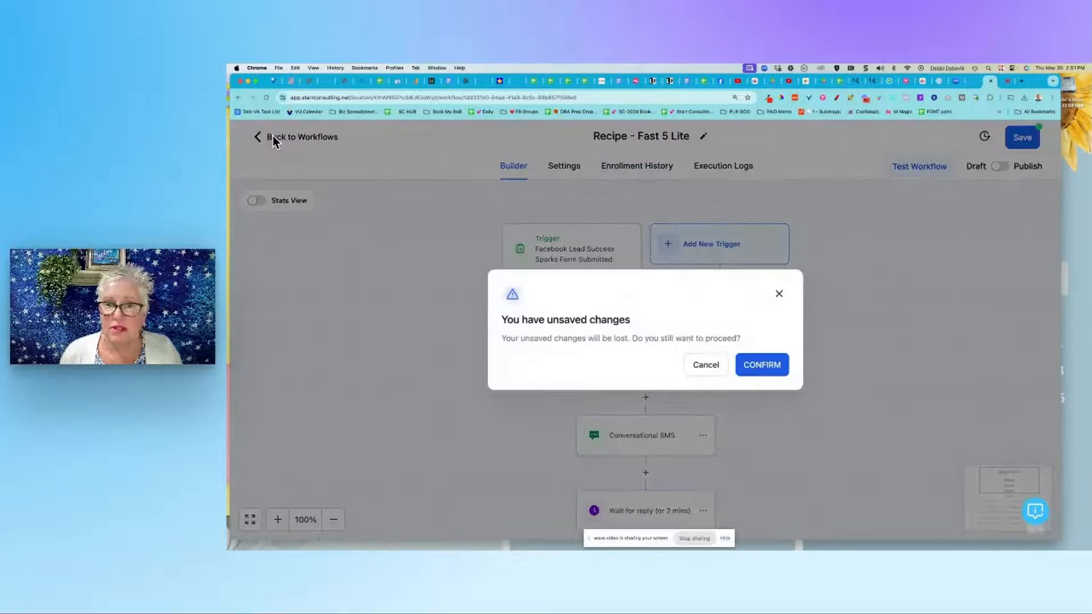
pyautogui.click(762, 365)
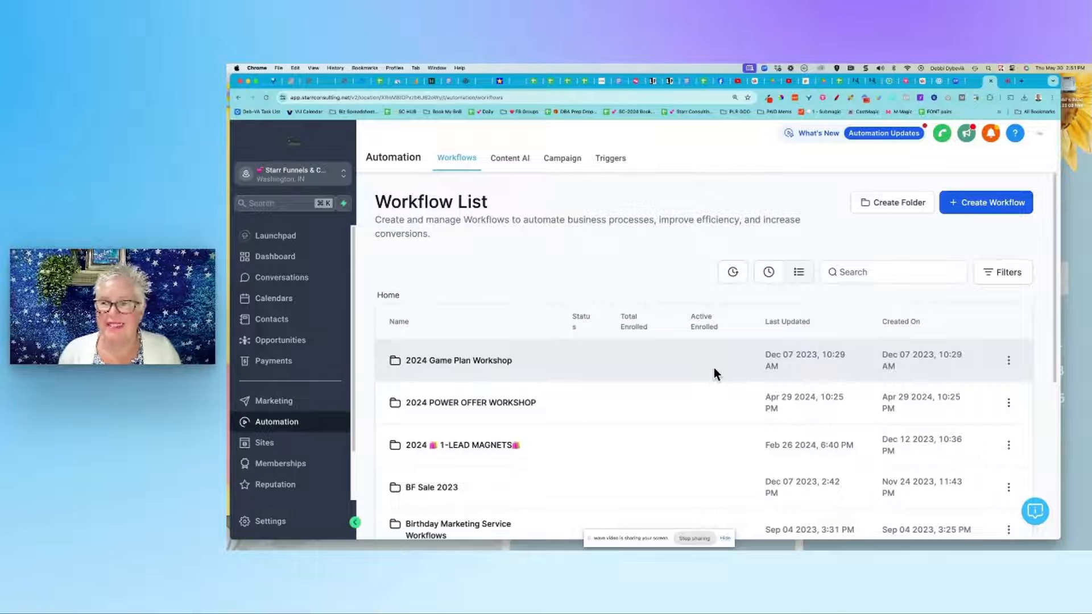
pyautogui.click(994, 205)
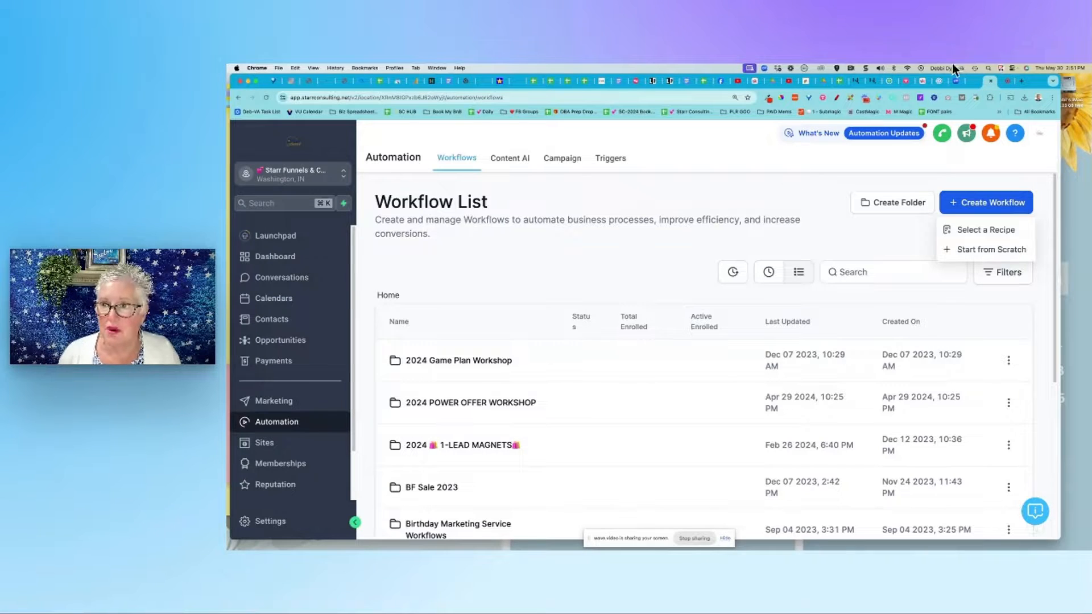
pyautogui.click(1011, 86)
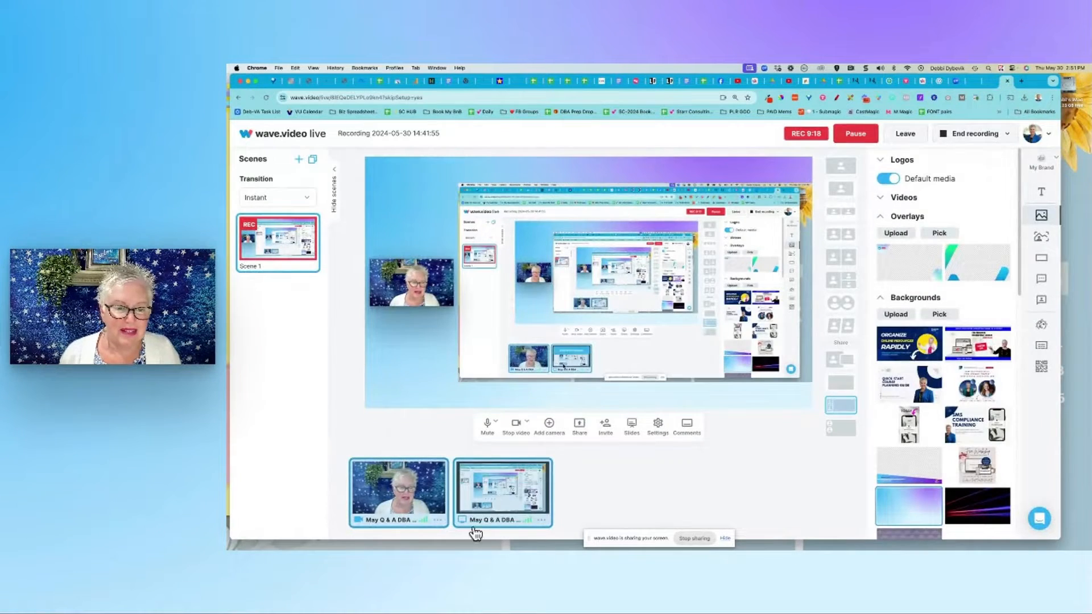
pyautogui.click(514, 481)
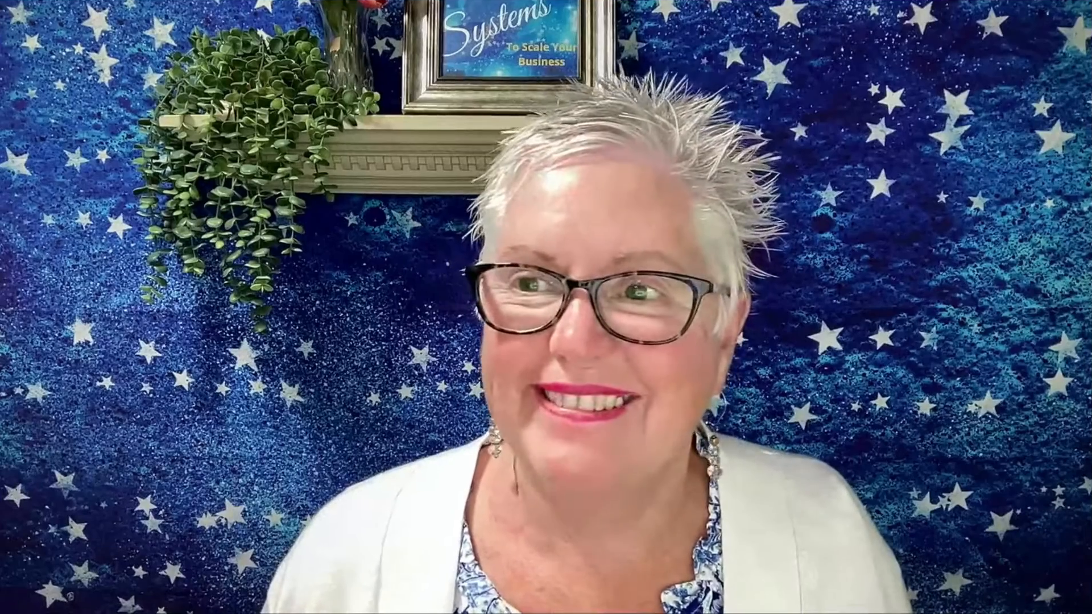